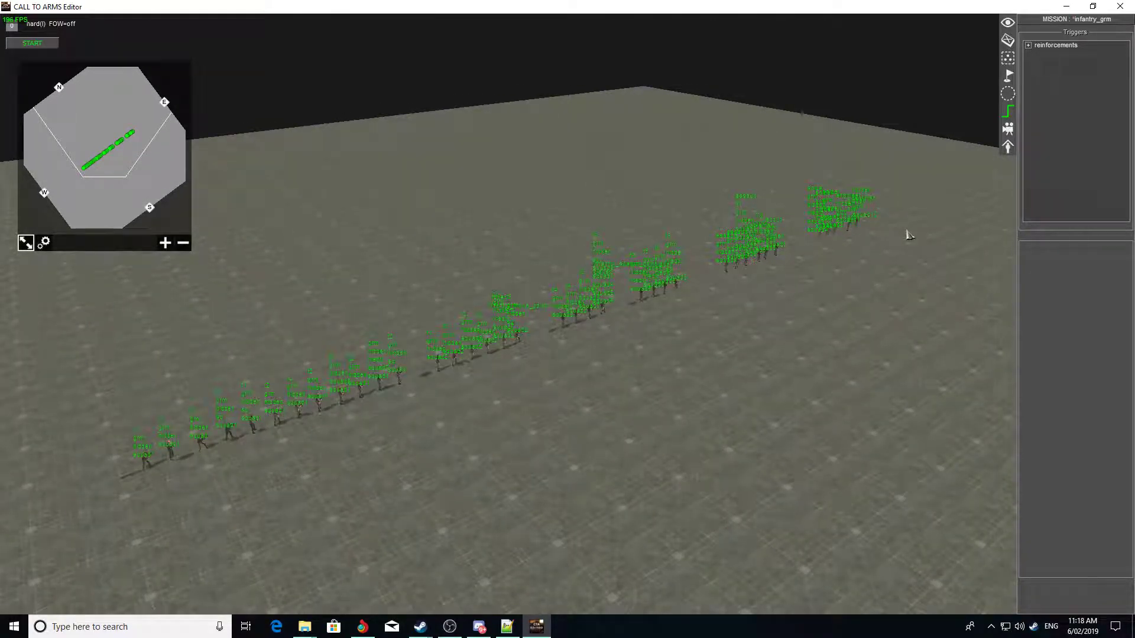
Open the mission's reinforcements list to review the squad entries, and close the mission properties without changes.
{"action": "key", "text": "alt+e"}
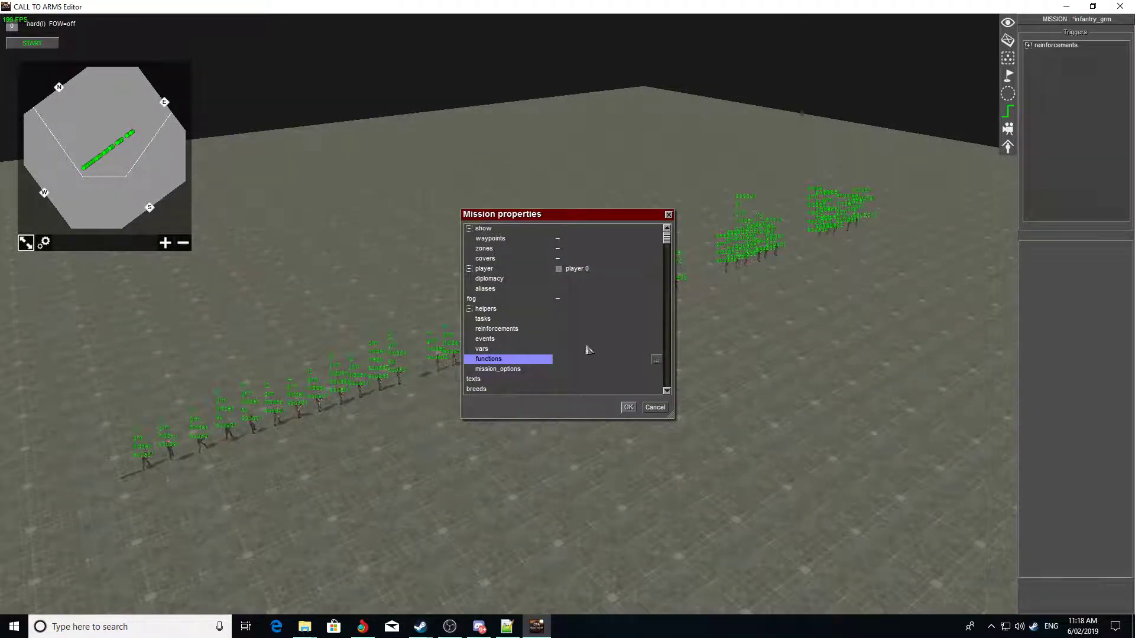
{"action": "double_click", "coordinate": [518, 330]}
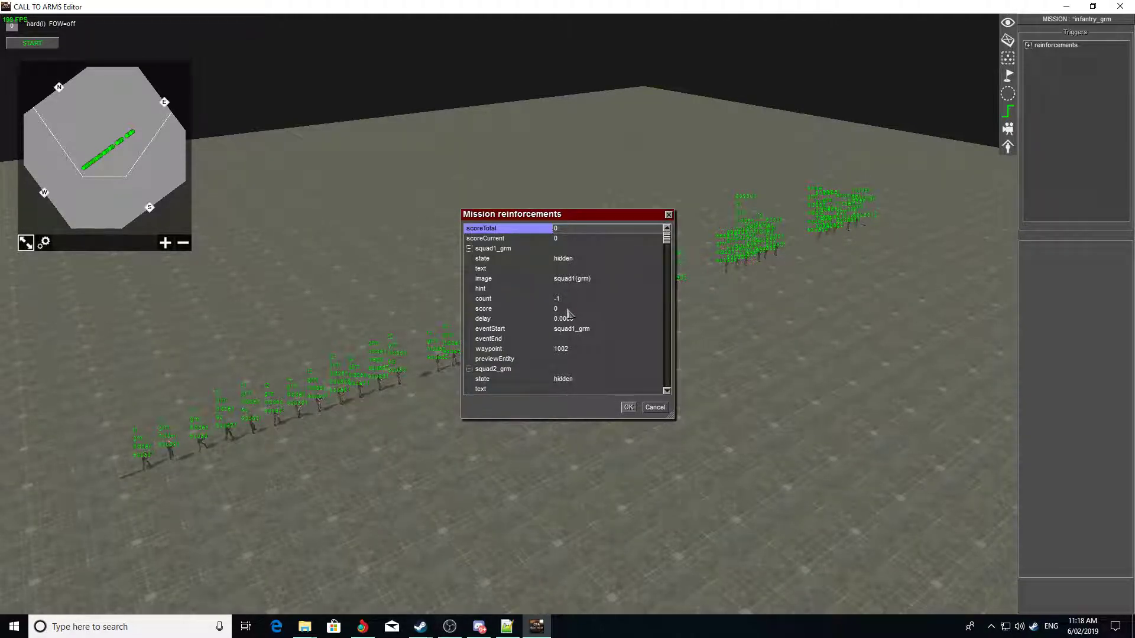
{"action": "left_click", "coordinate": [655, 410]}
{"action": "left_click", "coordinate": [657, 410]}
Examine the row of infantry squads placed on the map, from the far west group to the eastern groups.
{"action": "middle_click_drag", "start_coordinate": [654, 410], "coordinate": [700, 367]}
{"action": "key", "text": "Right"}
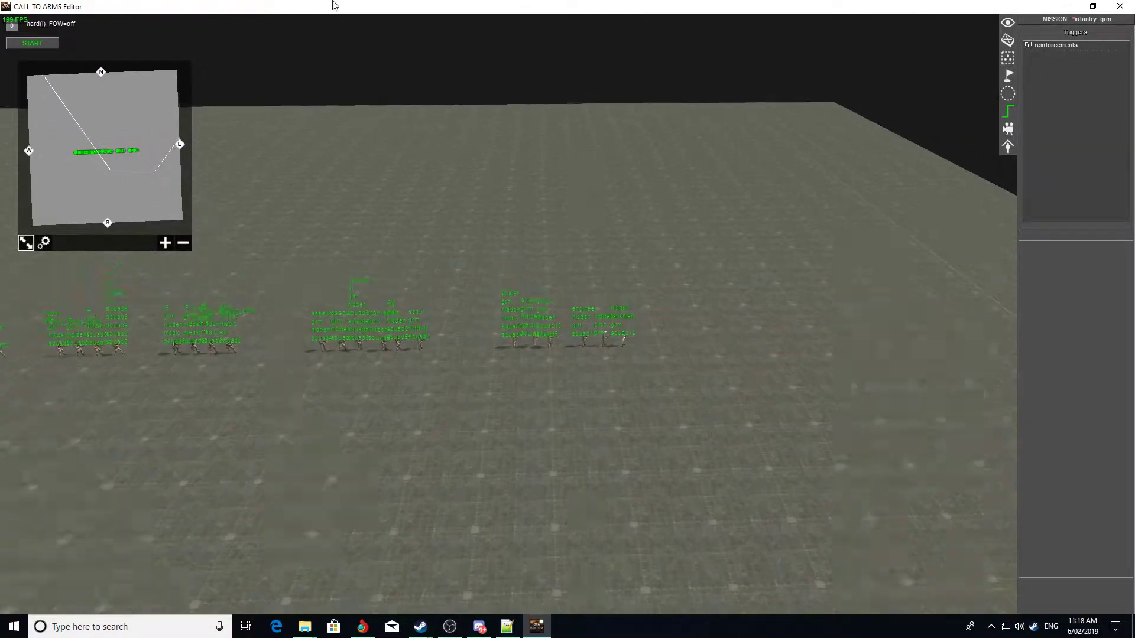
{"action": "scroll", "coordinate": [553, 425], "scroll_direction": "up", "scroll_amount": 5}
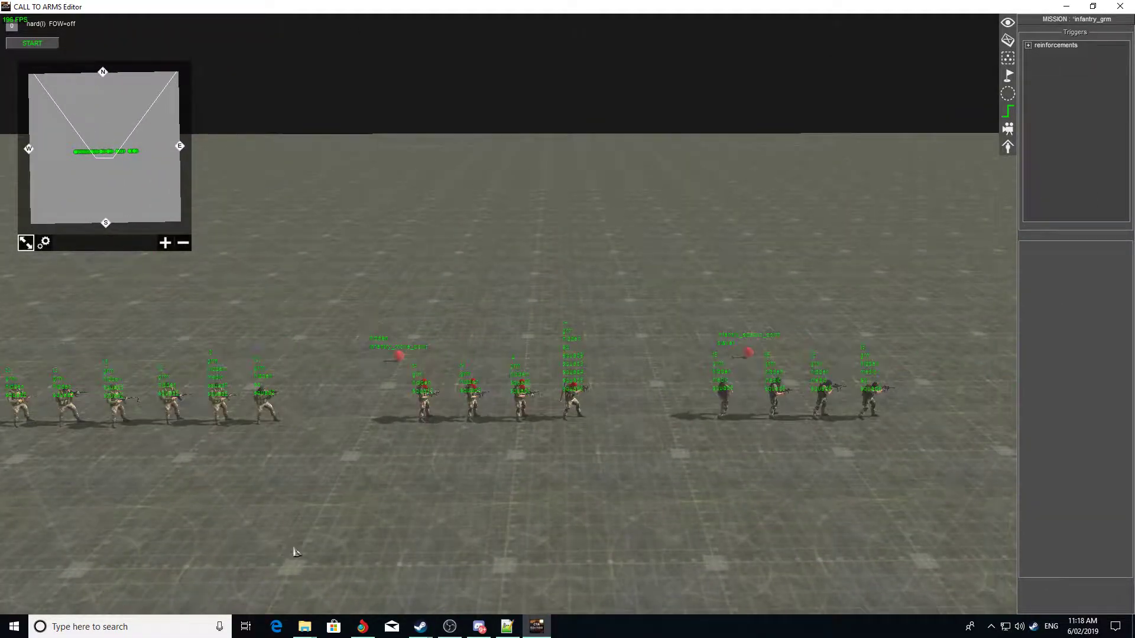
{"action": "key", "text": "Left"}
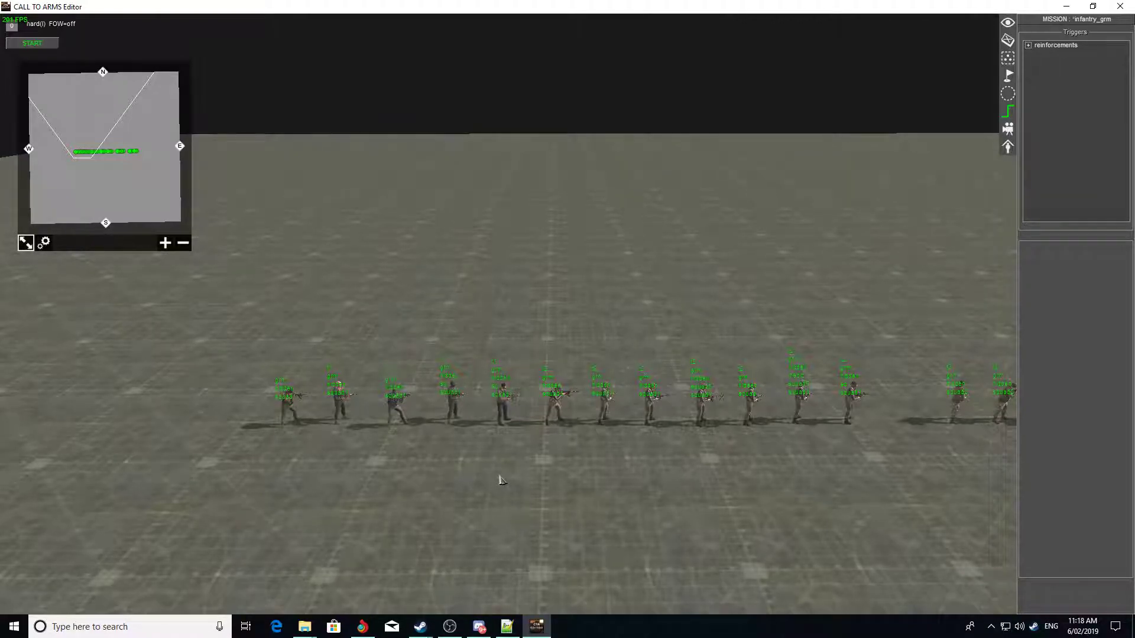
{"action": "key", "text": "Right"}
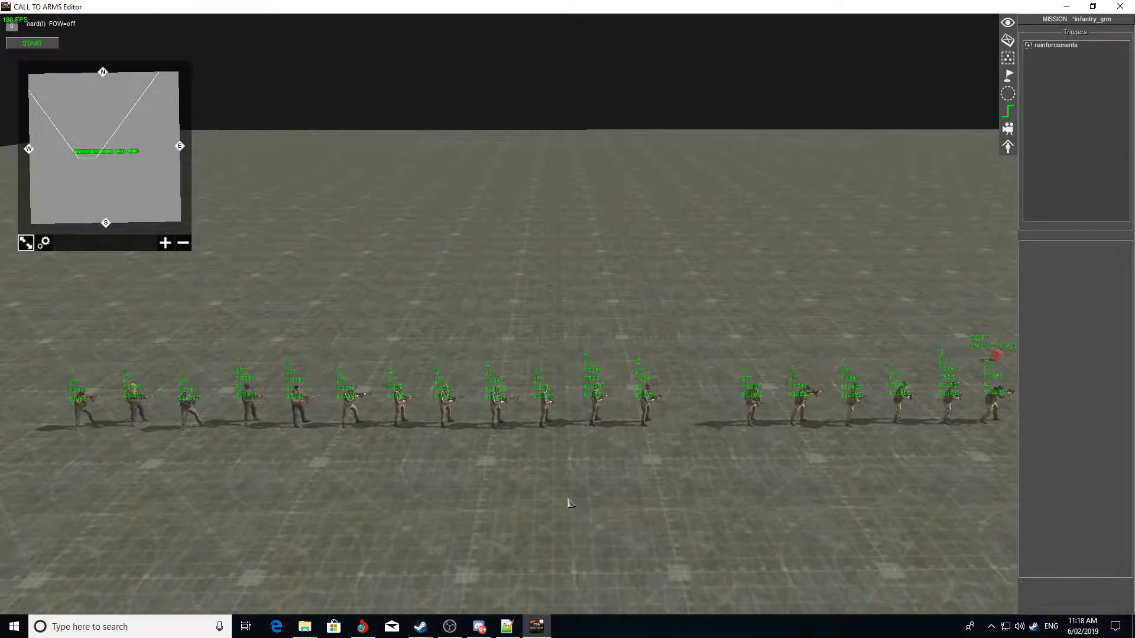
{"action": "scroll", "coordinate": [565, 489], "scroll_direction": "up", "scroll_amount": 2}
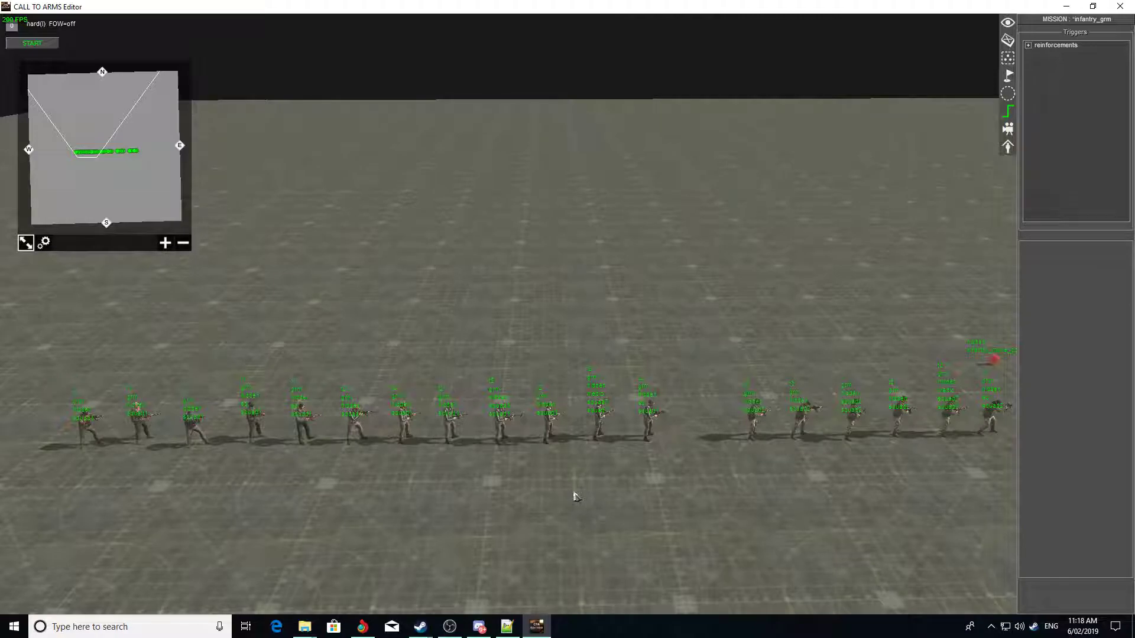
{"action": "scroll", "coordinate": [578, 494], "scroll_direction": "up", "scroll_amount": 2}
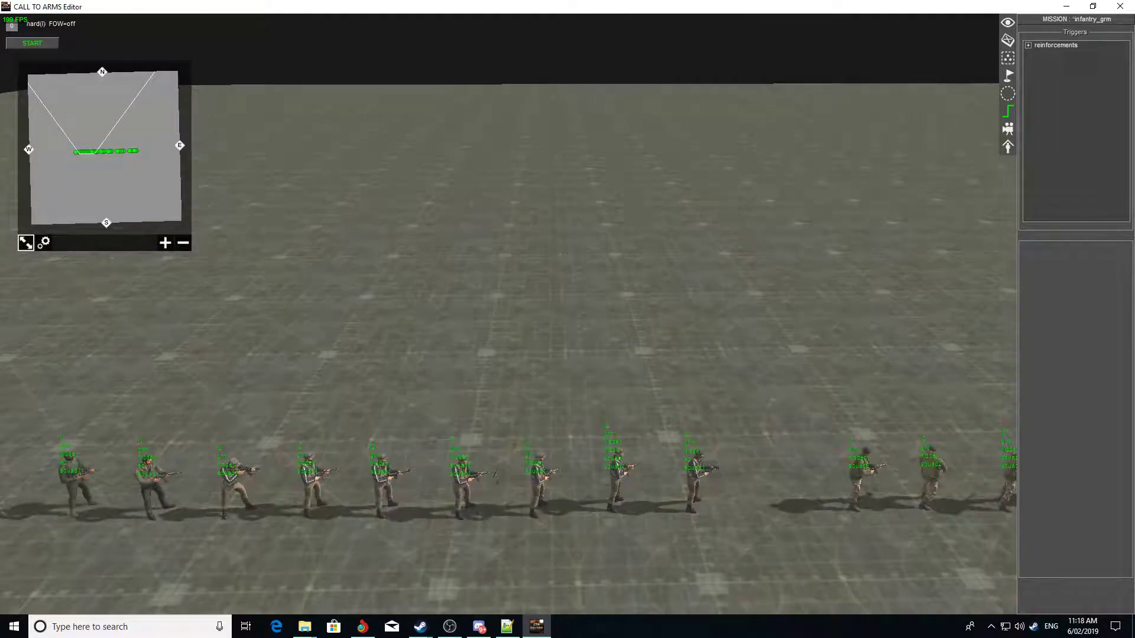
{"action": "scroll", "coordinate": [496, 474], "scroll_direction": "down", "scroll_amount": 3}
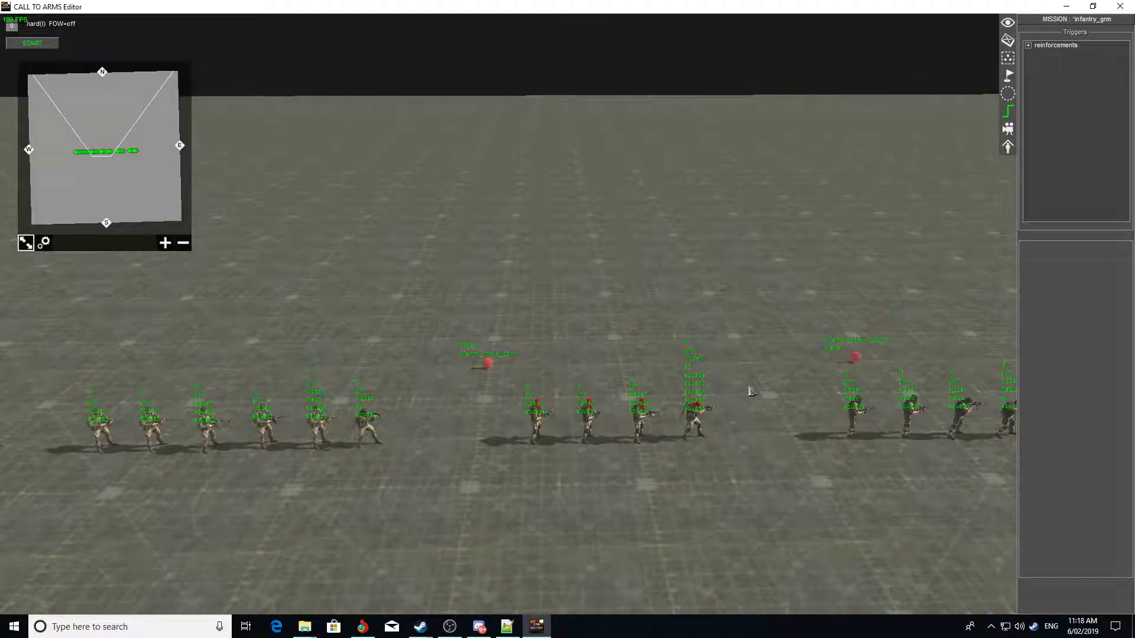
{"action": "key", "text": "Right"}
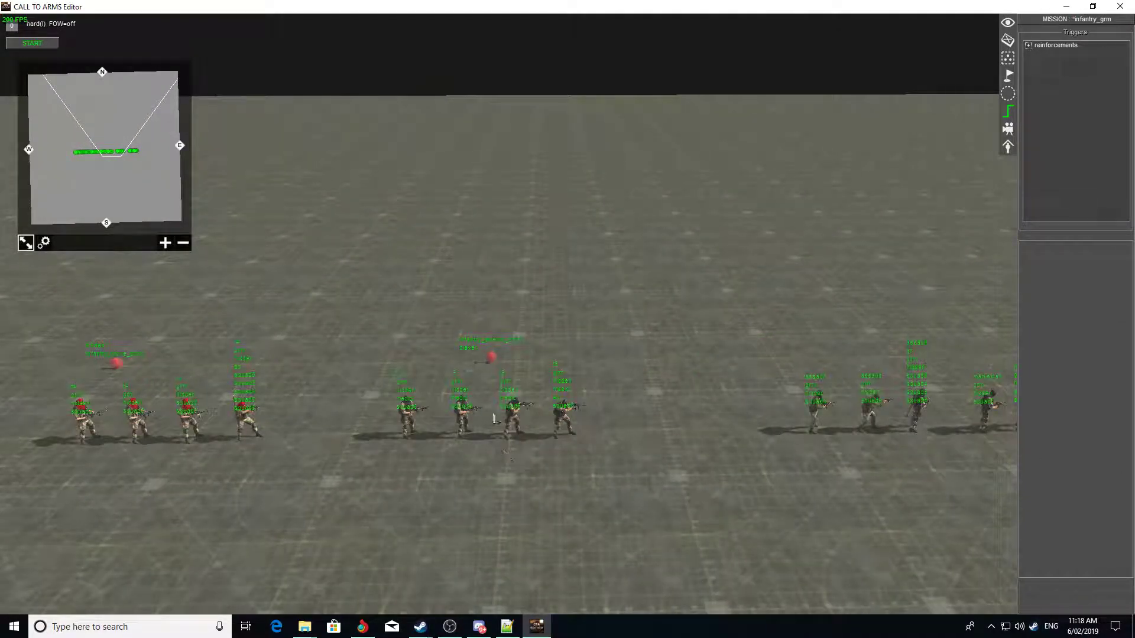
{"action": "key", "text": "Right"}
{"action": "scroll", "coordinate": [438, 456], "scroll_direction": "up", "scroll_amount": 2}
{"action": "scroll", "coordinate": [438, 455], "scroll_direction": "down", "scroll_amount": 3}
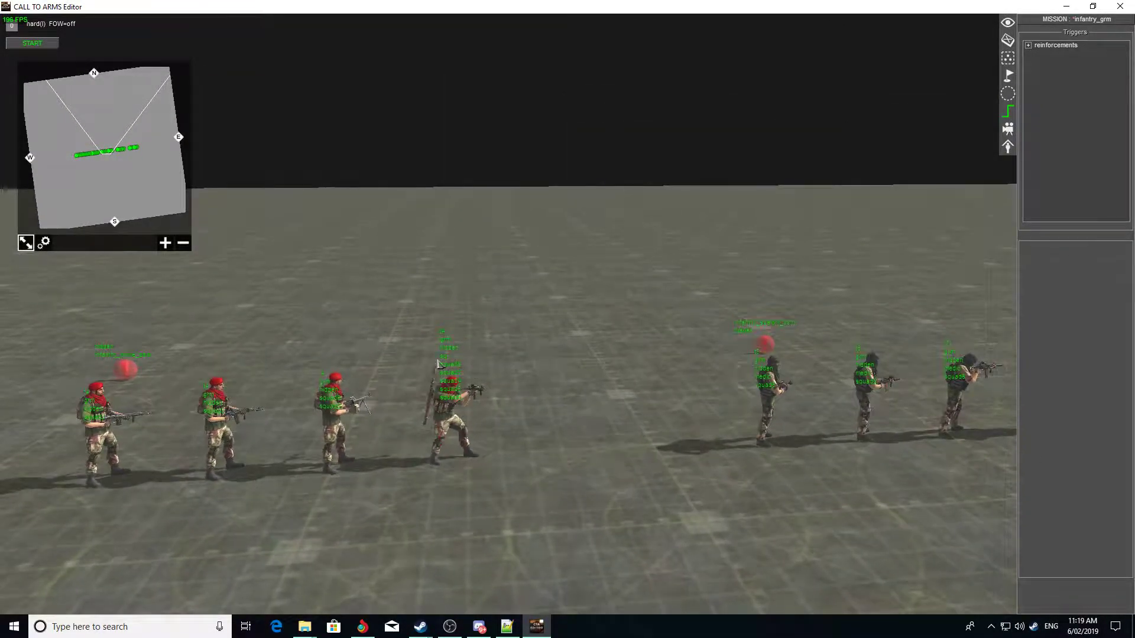
{"action": "middle_click_drag", "start_coordinate": [446, 376], "coordinate": [432, 486]}
{"action": "scroll", "coordinate": [428, 480], "scroll_direction": "down", "scroll_amount": 3}
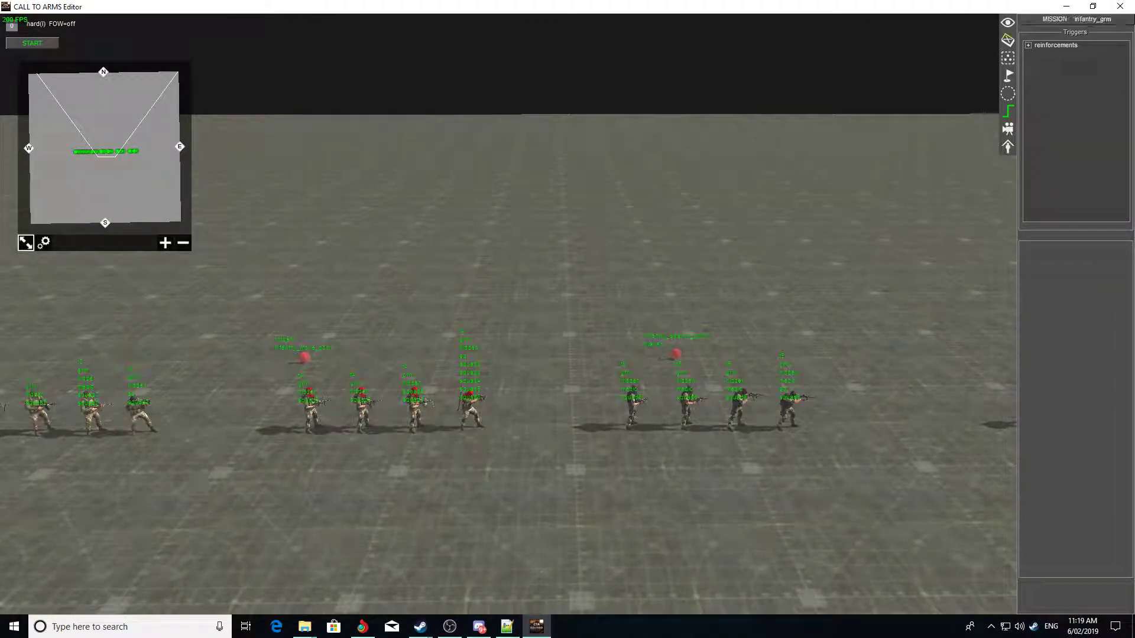
Inspect the show_buttons trigger under reinforcements/infantry, including the function used by its call command.
{"action": "left_click", "coordinate": [1028, 45]}
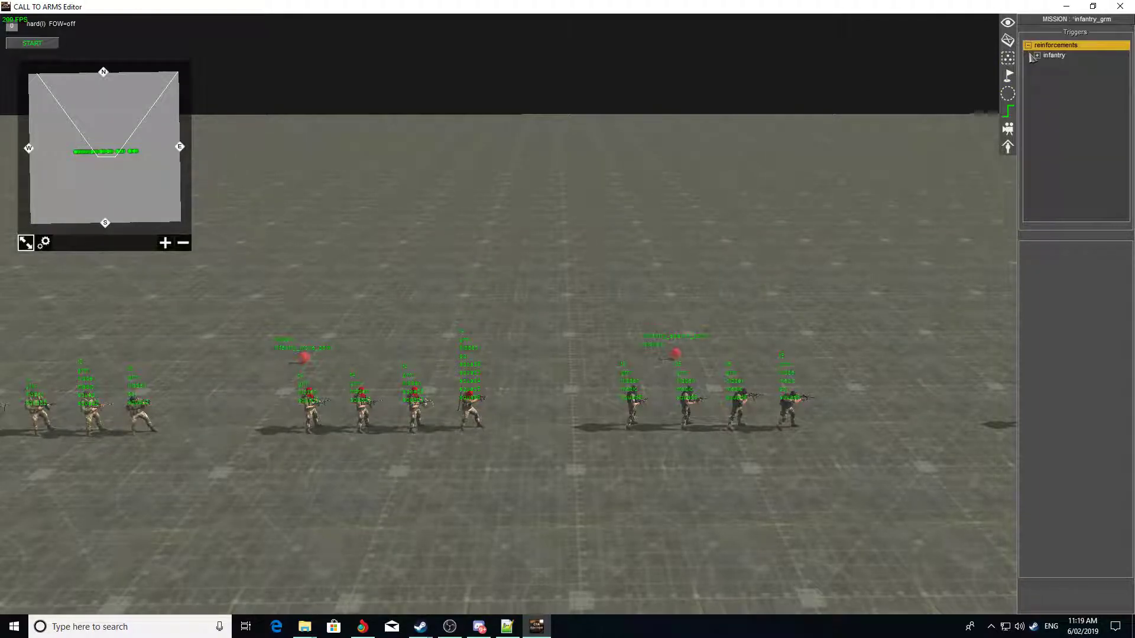
{"action": "left_click", "coordinate": [1037, 55]}
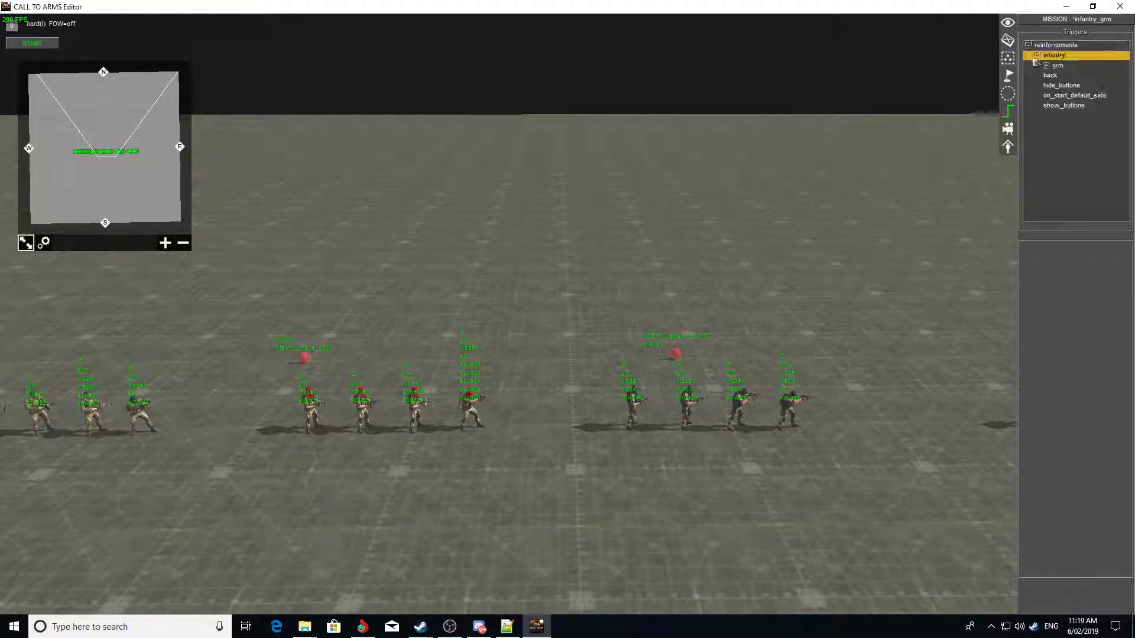
{"action": "left_click", "coordinate": [1061, 86]}
{"action": "left_click", "coordinate": [1064, 105]}
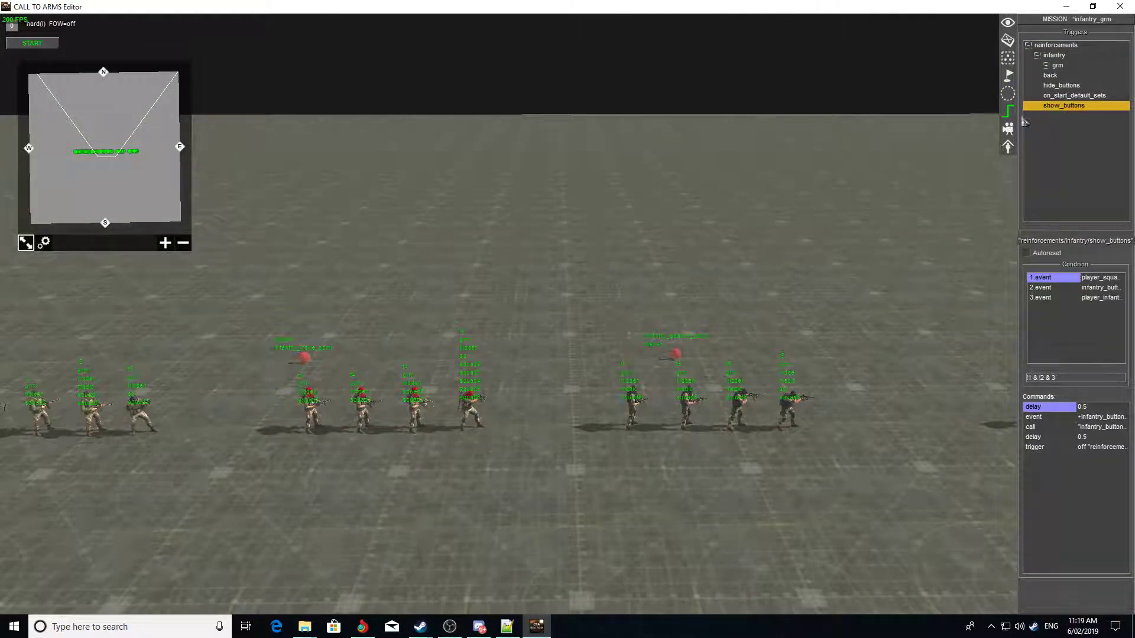
{"action": "middle_click_drag", "start_coordinate": [880, 235], "coordinate": [890, 242]}
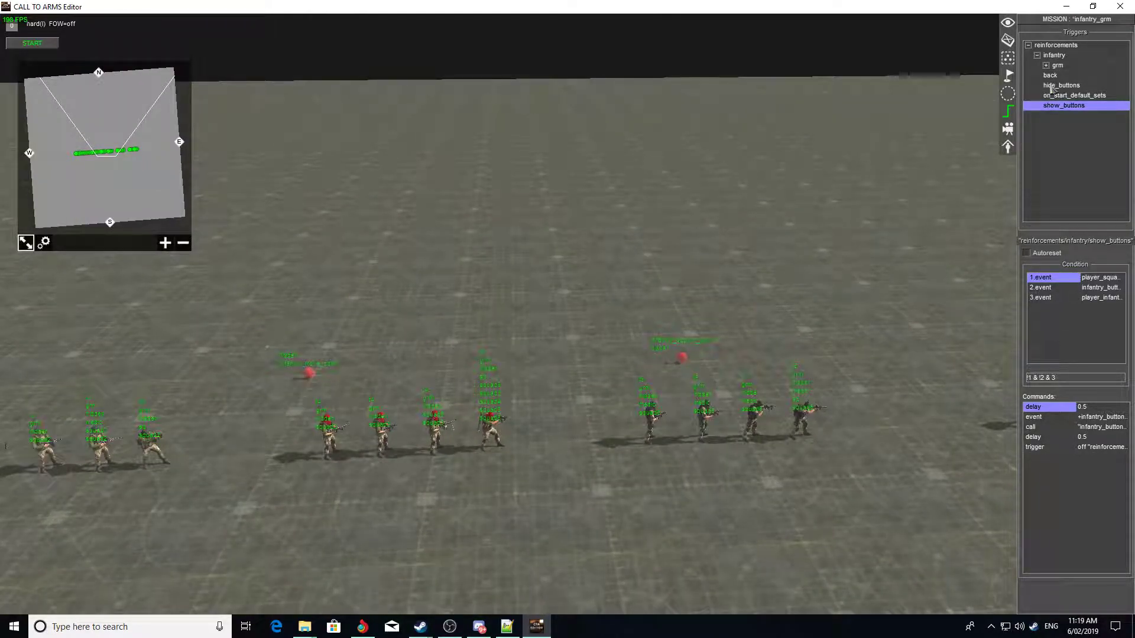
{"action": "middle_click_drag", "start_coordinate": [808, 230], "coordinate": [822, 244]}
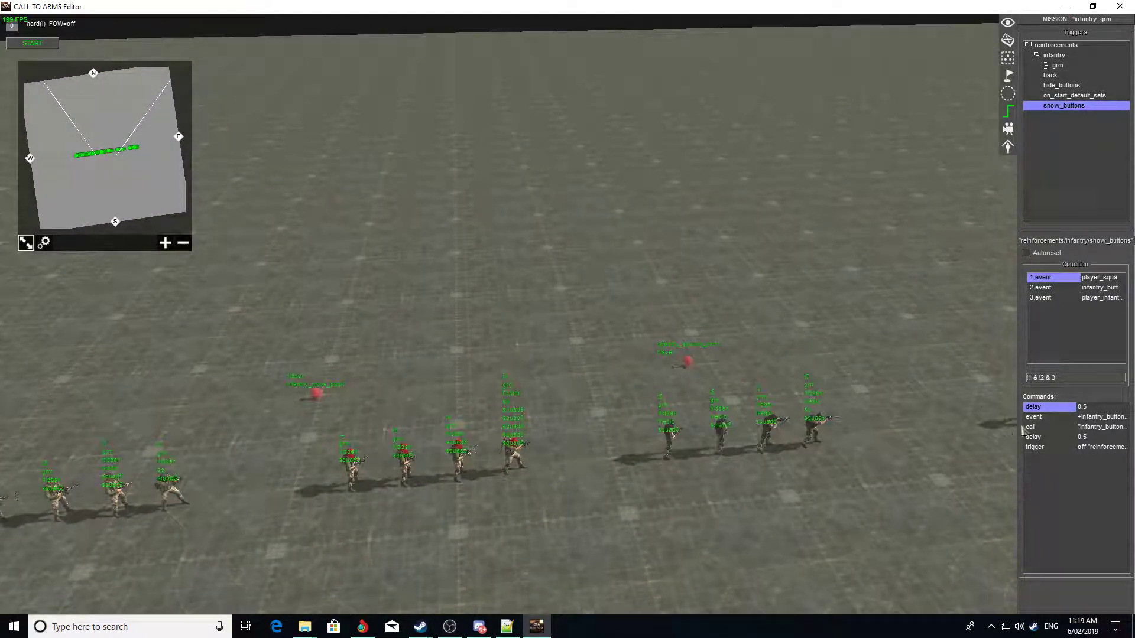
{"action": "double_click", "coordinate": [1043, 427]}
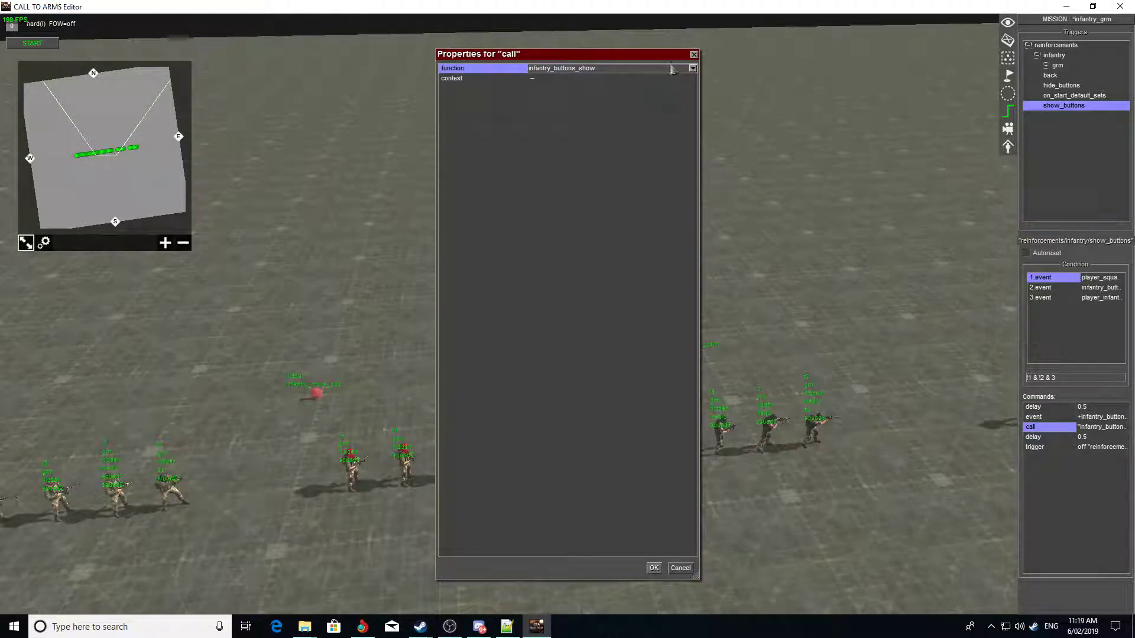
{"action": "left_click", "coordinate": [695, 55]}
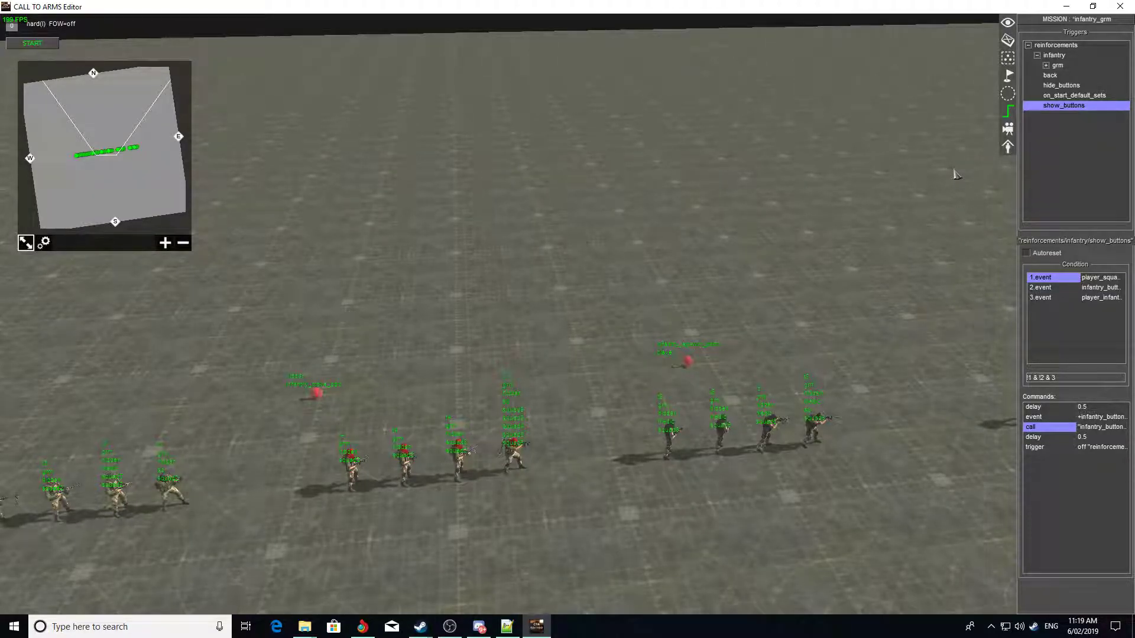
Review the infantry_buttons_show mission function and its infantry_level$ conditions, leaving everything unchanged.
{"action": "key", "text": "e"}
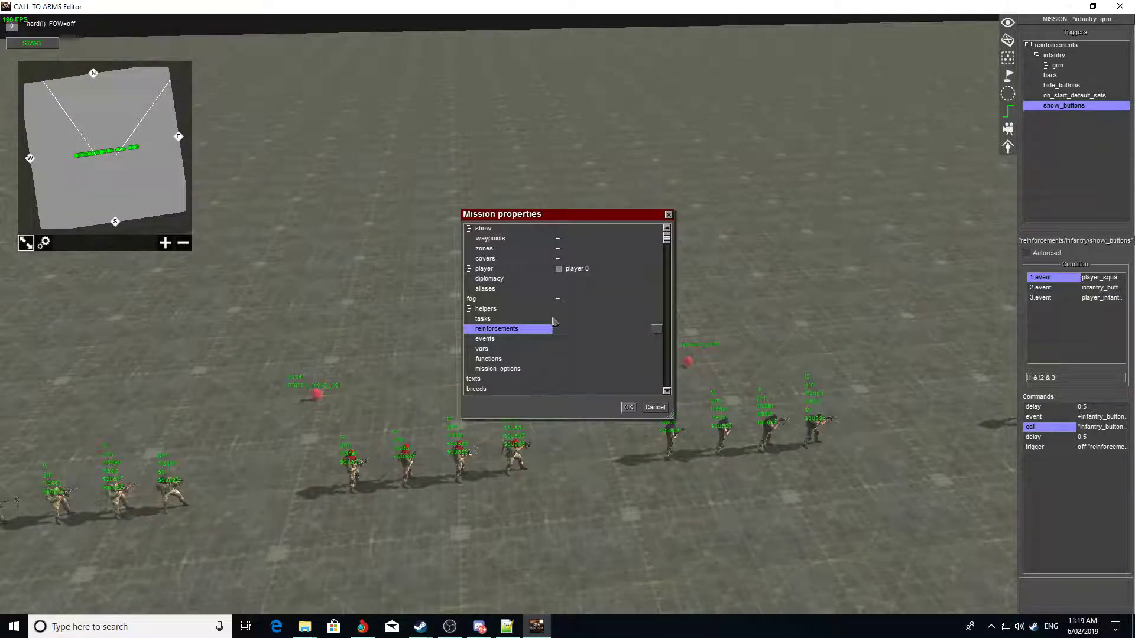
{"action": "left_click", "coordinate": [527, 330]}
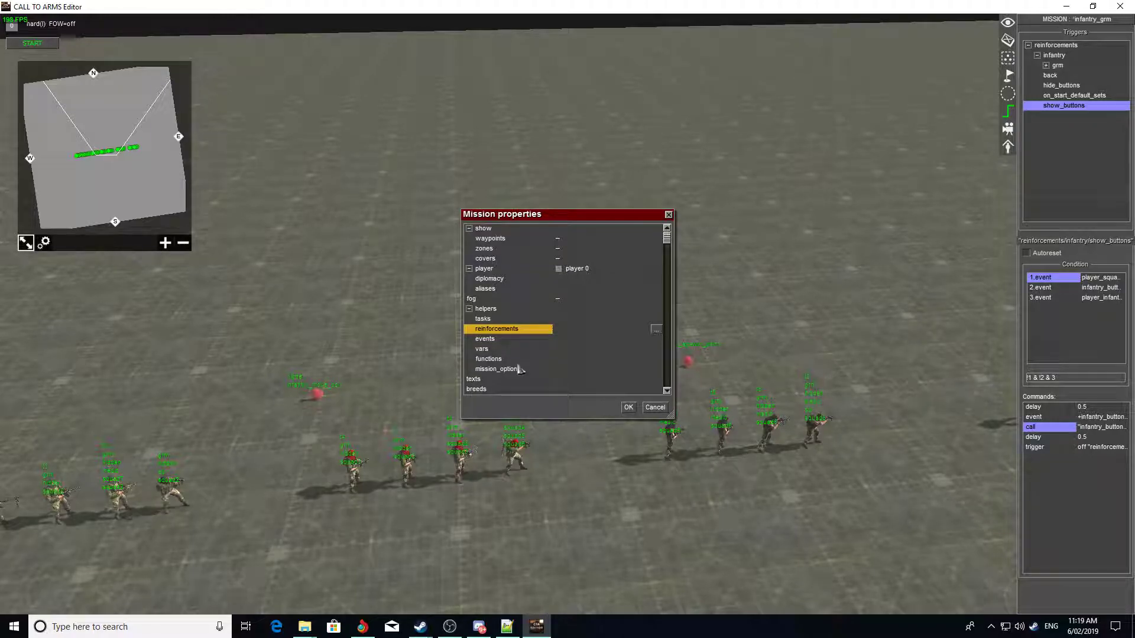
{"action": "double_click", "coordinate": [519, 359]}
{"action": "double_click", "coordinate": [502, 249]}
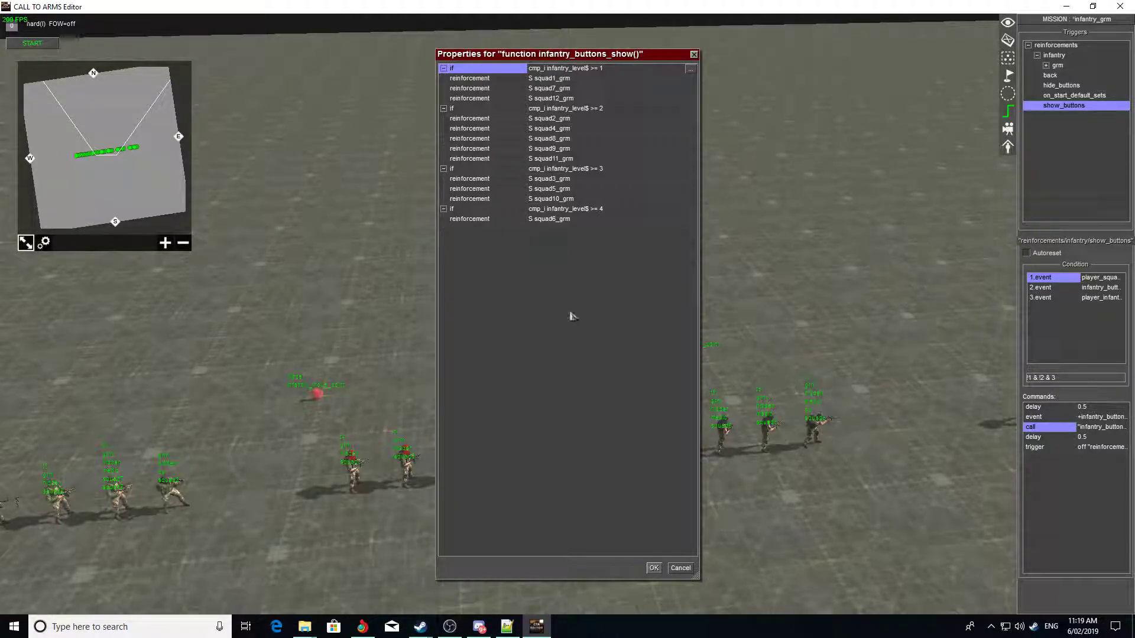
{"action": "left_click", "coordinate": [680, 568]}
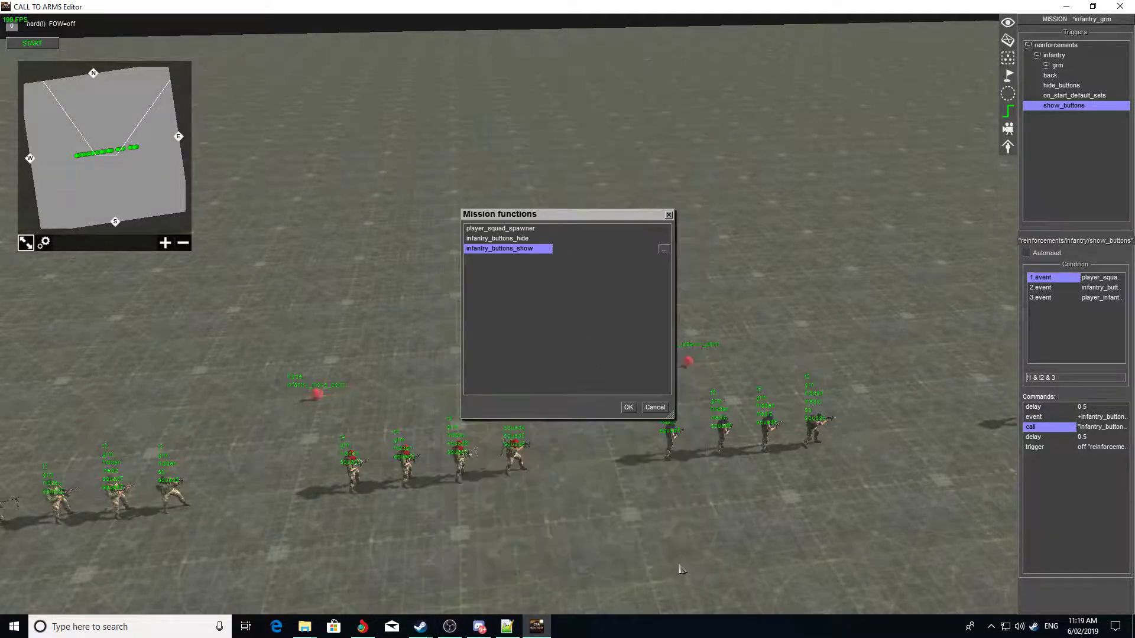
{"action": "left_click", "coordinate": [654, 407]}
{"action": "left_click", "coordinate": [655, 407]}
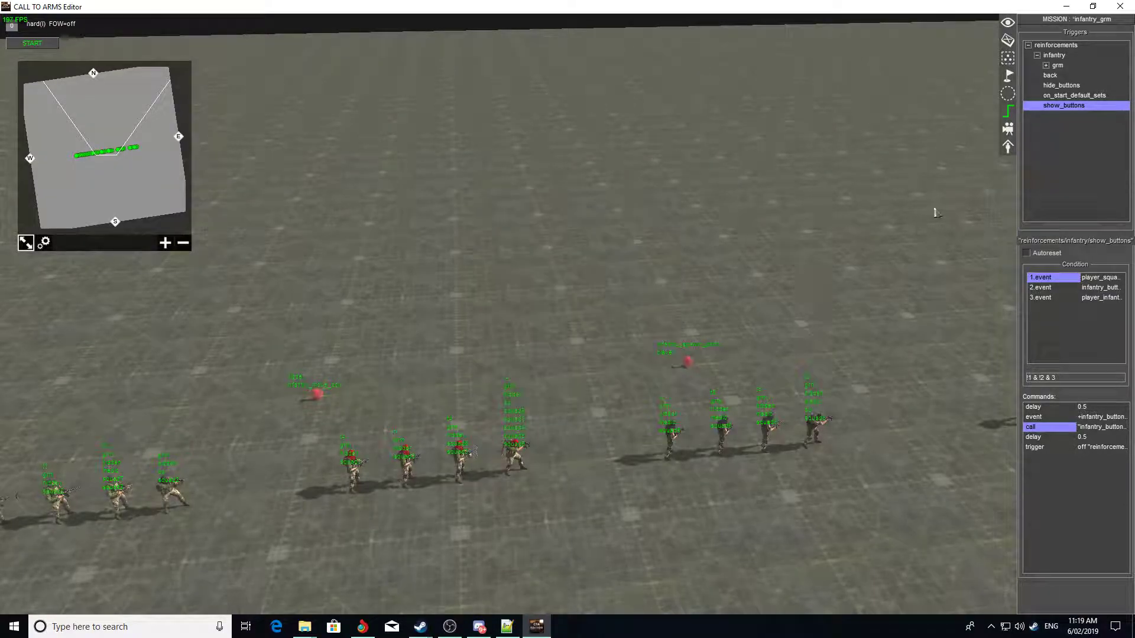
Inspect the value that the set_i command in the on_start_default_sets trigger assigns to infantry_level$, without saving changes.
{"action": "left_click", "coordinate": [1048, 96]}
{"action": "double_click", "coordinate": [1054, 419]}
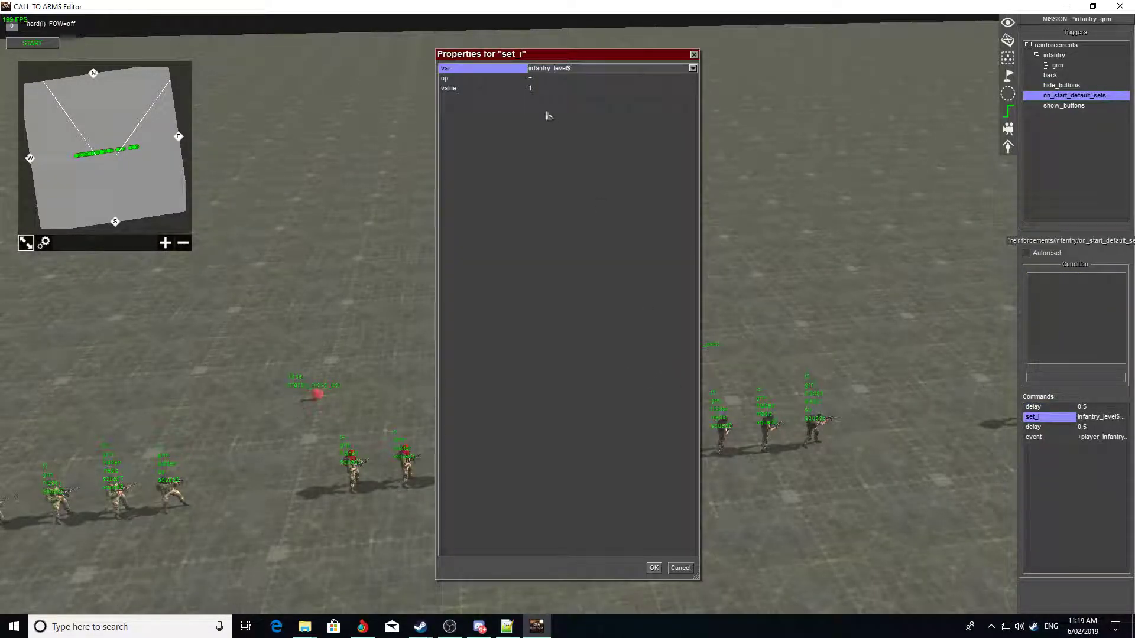
{"action": "left_click", "coordinate": [540, 89]}
{"action": "left_click_drag", "start_coordinate": [549, 89], "coordinate": [447, 98]}
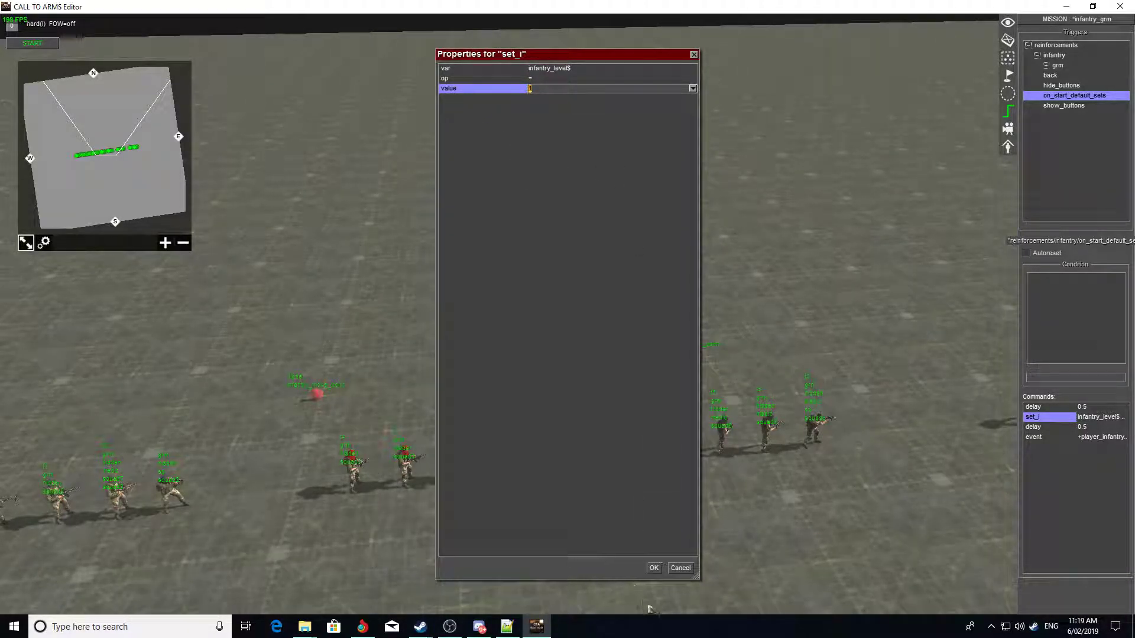
{"action": "left_click", "coordinate": [679, 569]}
List the squad triggers under grm/level1 and recheck the set_i command of on_start_default_sets.
{"action": "double_click", "coordinate": [1058, 65]}
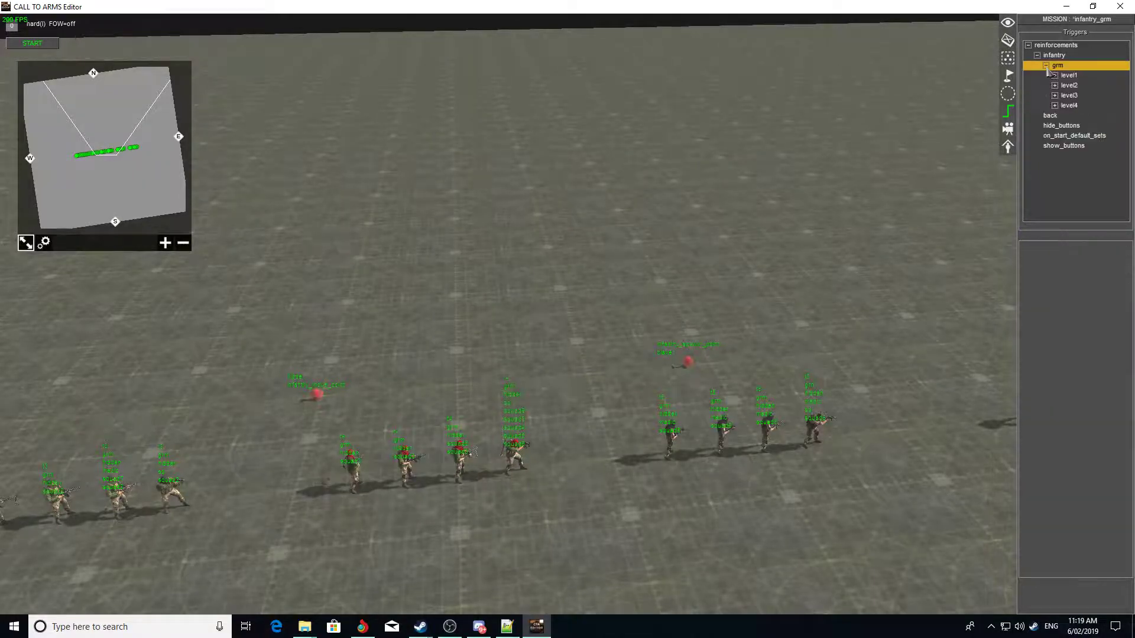
{"action": "double_click", "coordinate": [1069, 75]}
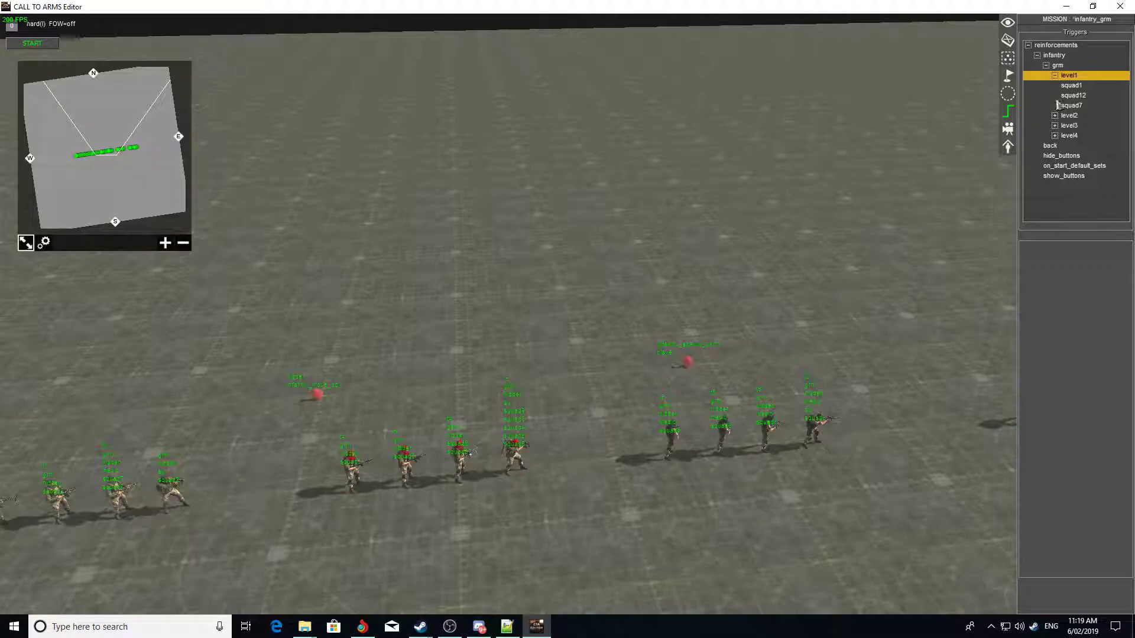
{"action": "left_click", "coordinate": [1067, 167]}
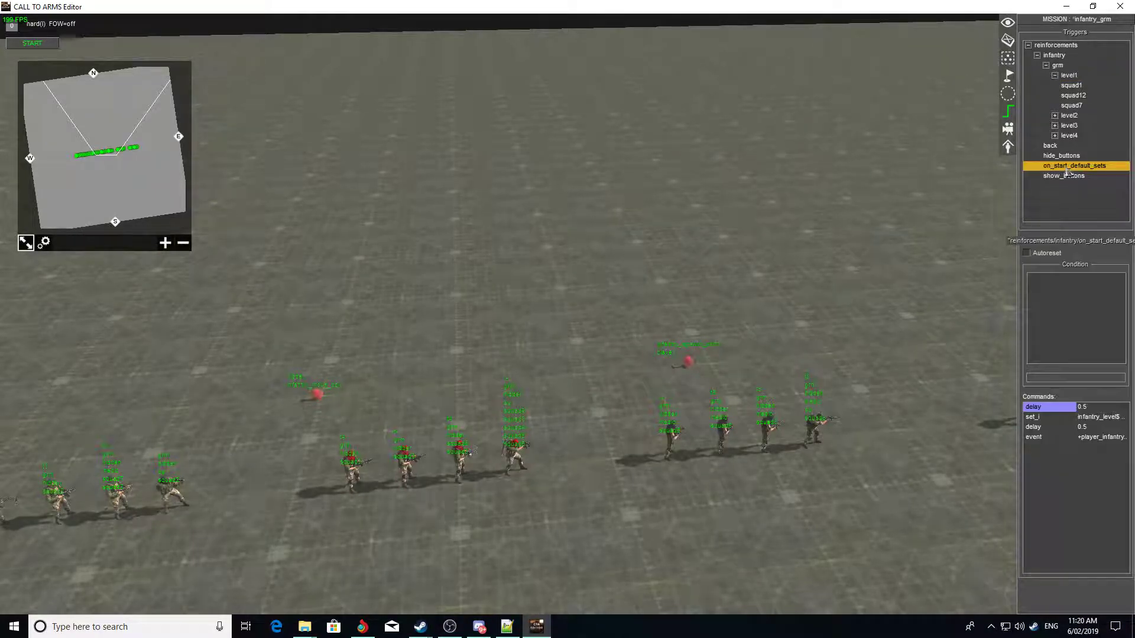
{"action": "double_click", "coordinate": [1039, 417]}
{"action": "left_click", "coordinate": [680, 569]}
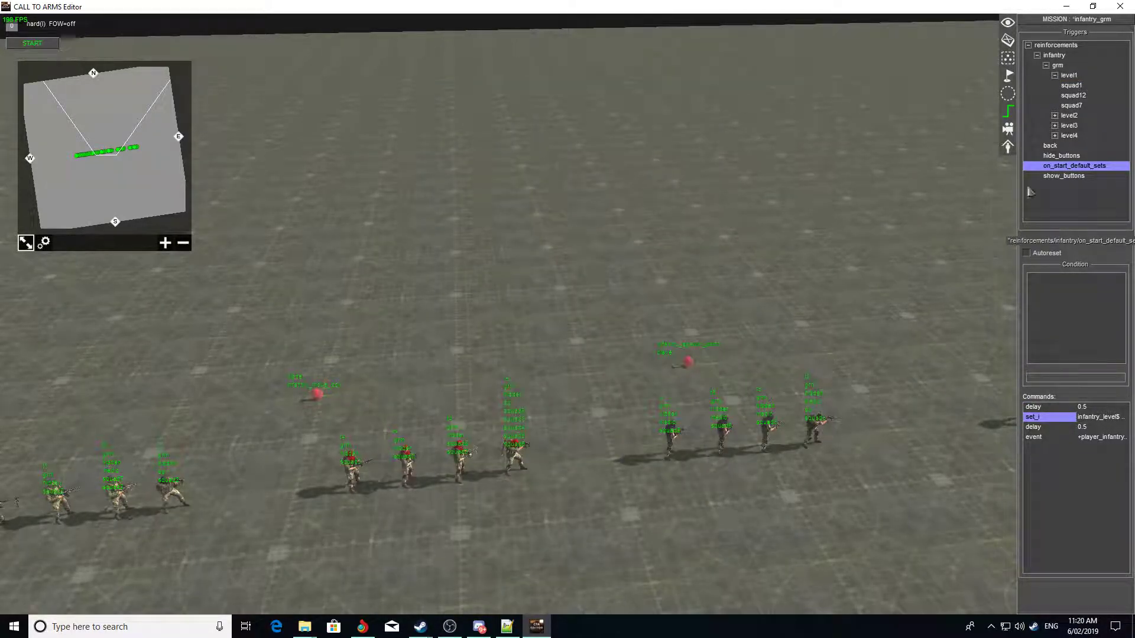
Run the mission simulation, check which infantry reinforcement buttons are offered, and finish the test.
{"action": "left_click", "coordinate": [31, 43]}
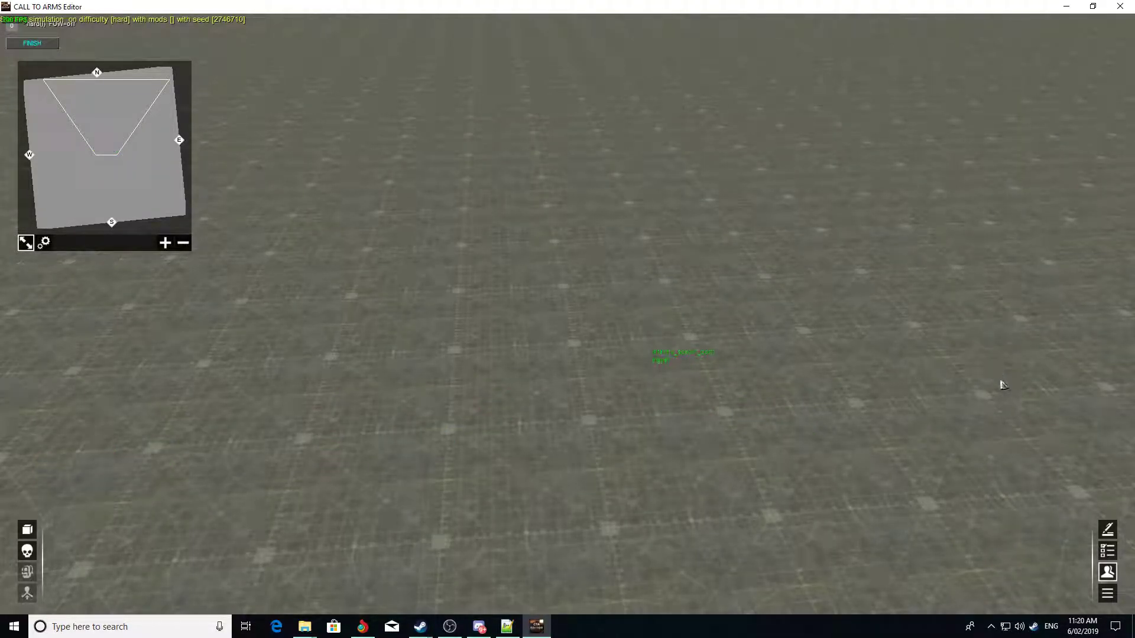
{"action": "scroll", "coordinate": [1084, 440], "scroll_direction": "down", "scroll_amount": 1}
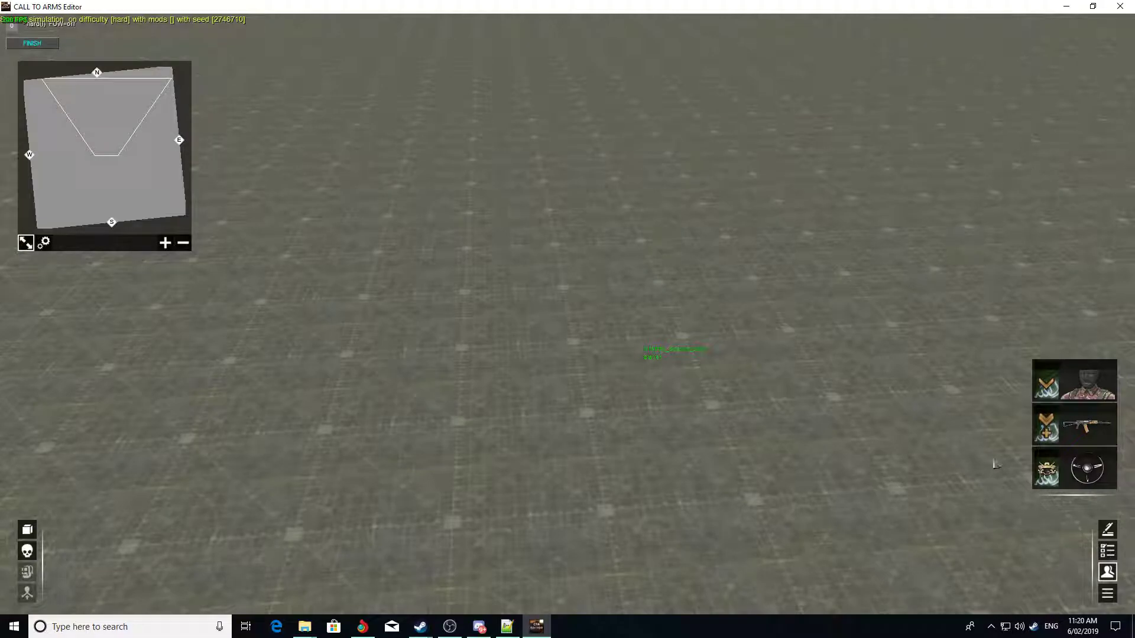
{"action": "middle_click_drag", "start_coordinate": [664, 375], "coordinate": [680, 382]}
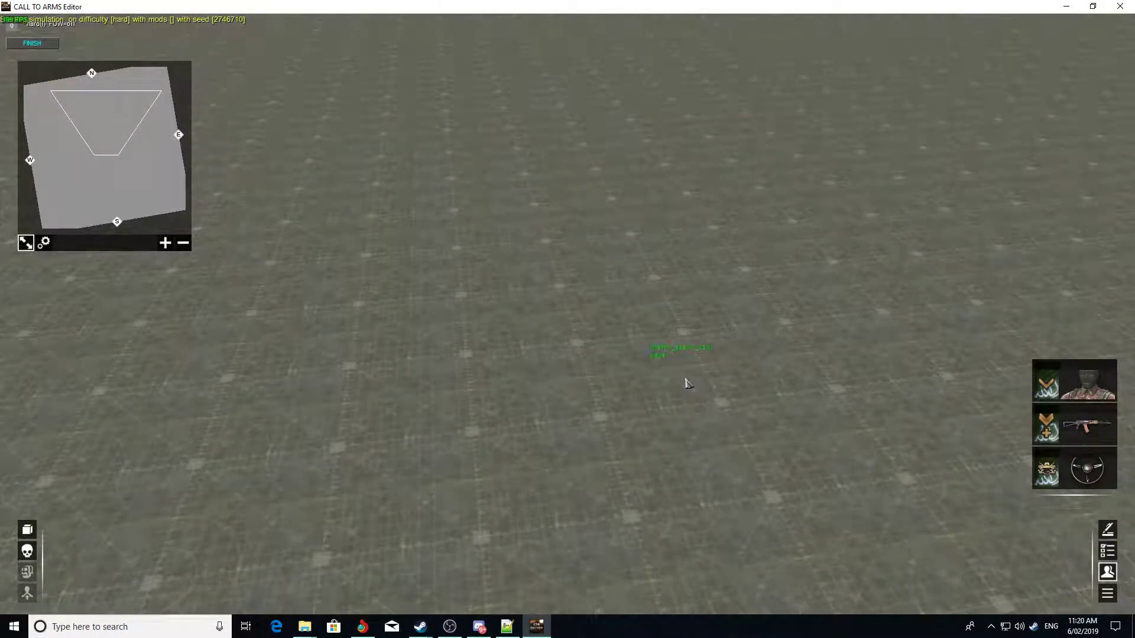
{"action": "left_click", "coordinate": [31, 43]}
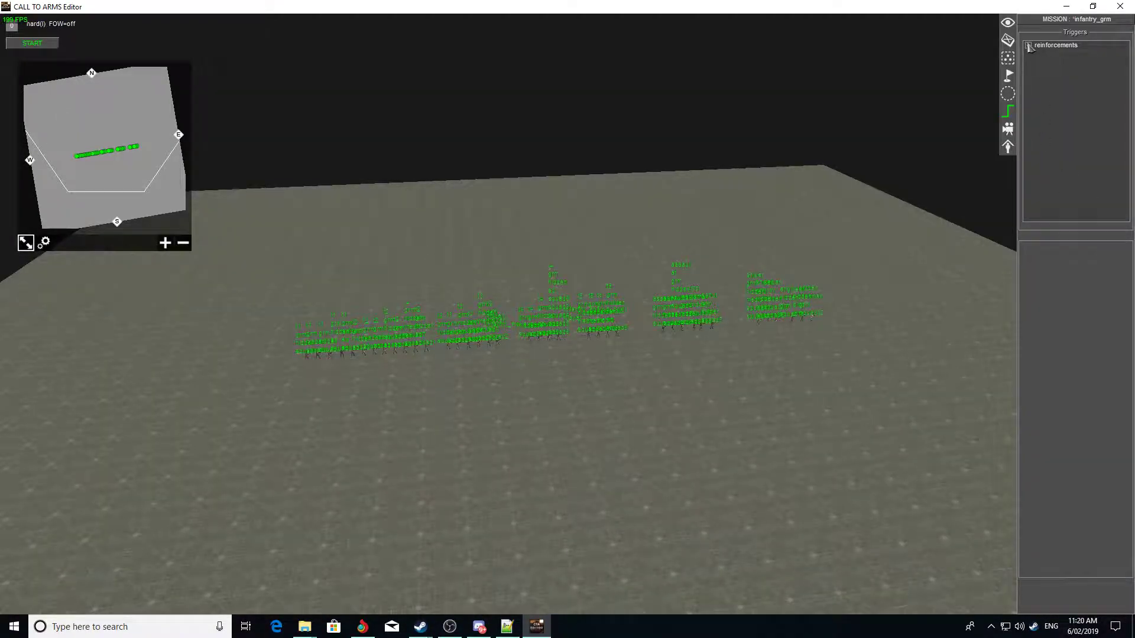
Set infantry_level$ to 3 in the set_i command of the reinforcements/infantry/on_start_default_sets trigger.
{"action": "left_click", "coordinate": [1029, 46]}
{"action": "left_click", "coordinate": [1037, 56]}
{"action": "left_click", "coordinate": [1058, 95]}
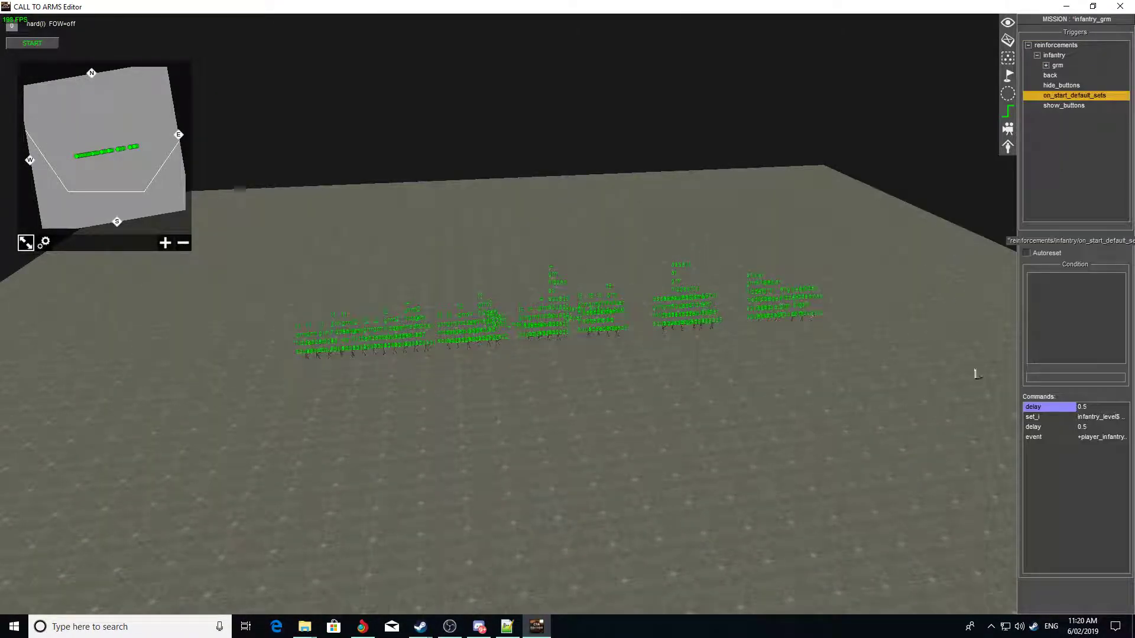
{"action": "double_click", "coordinate": [1047, 417]}
{"action": "left_click", "coordinate": [554, 91]}
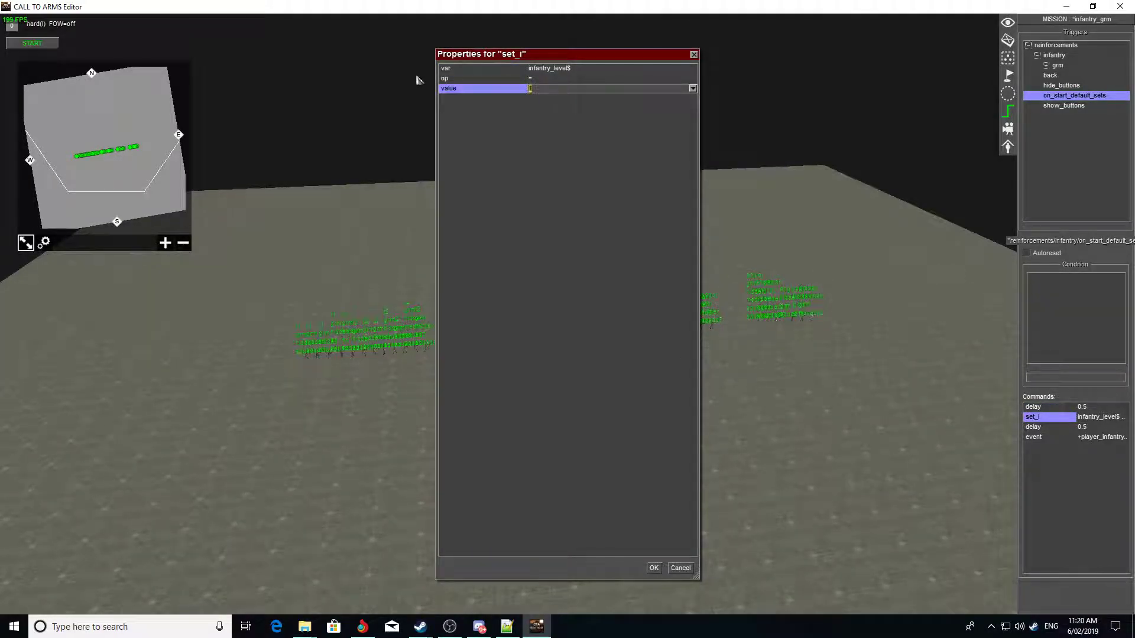
{"action": "key", "text": "Return"}
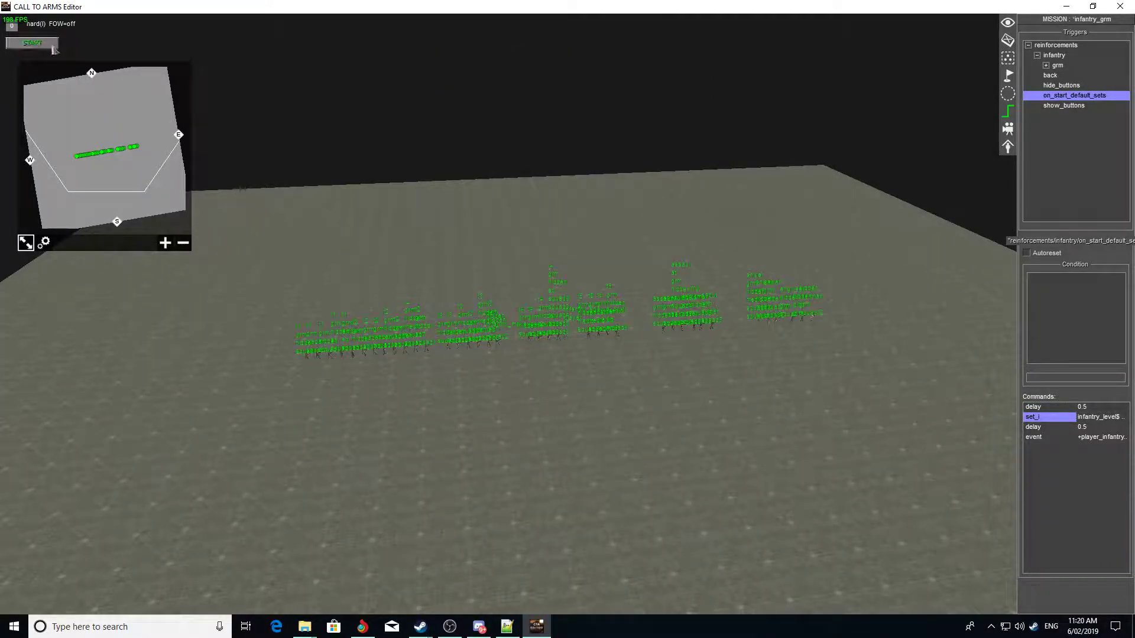
Run the mission simulation and check which infantry reinforcement buttons are offered.
{"action": "left_click", "coordinate": [32, 43]}
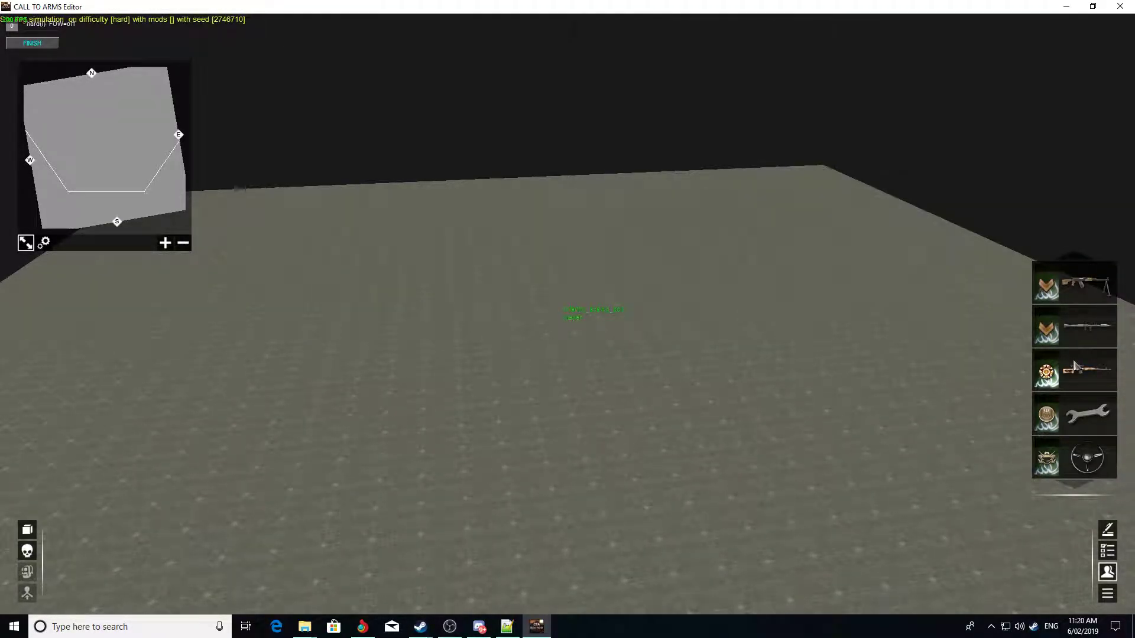
{"action": "middle_click_drag", "start_coordinate": [987, 371], "coordinate": [988, 414]}
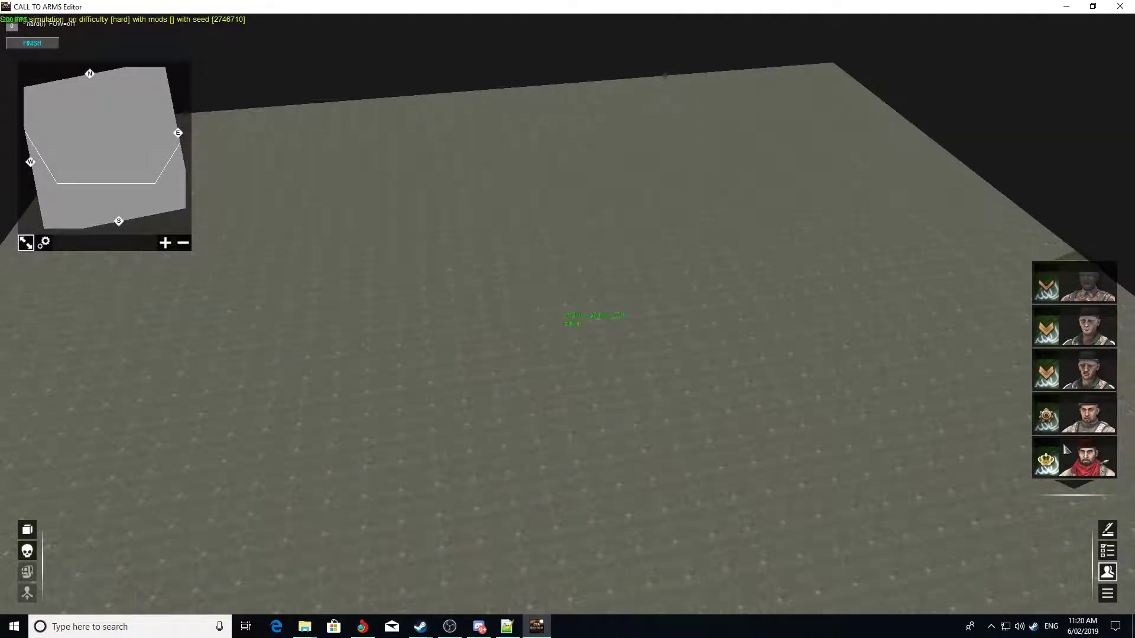
{"action": "middle_click_drag", "start_coordinate": [897, 406], "coordinate": [826, 402]}
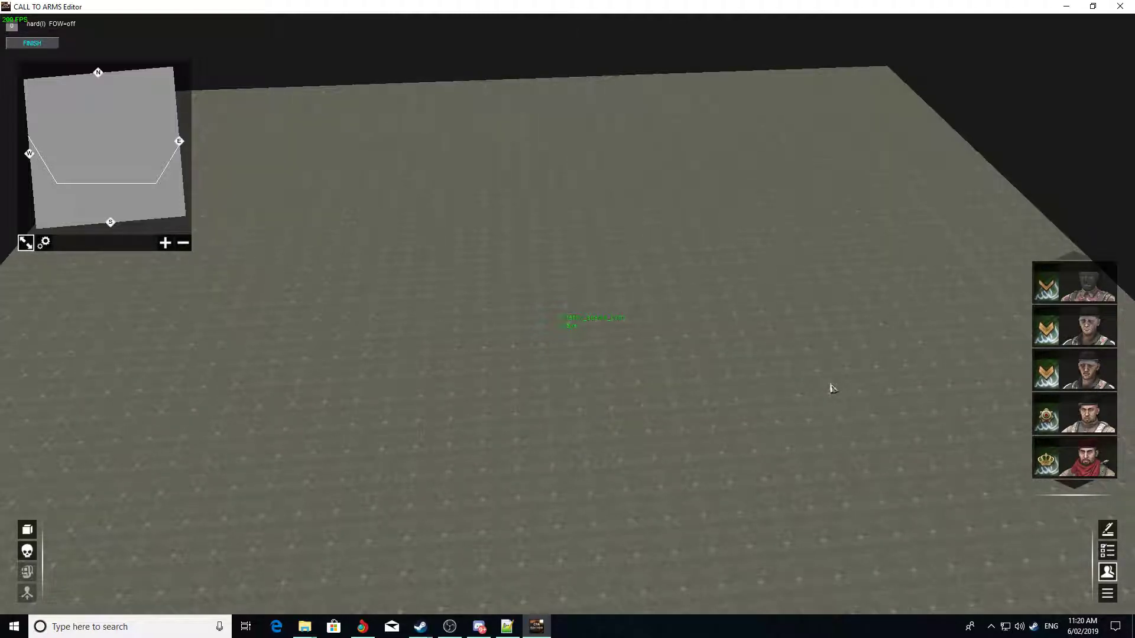
Inspect the set_i command of on_start_default_sets and its variable choices while the simulation runs, without saving changes.
{"action": "key", "text": "F3"}
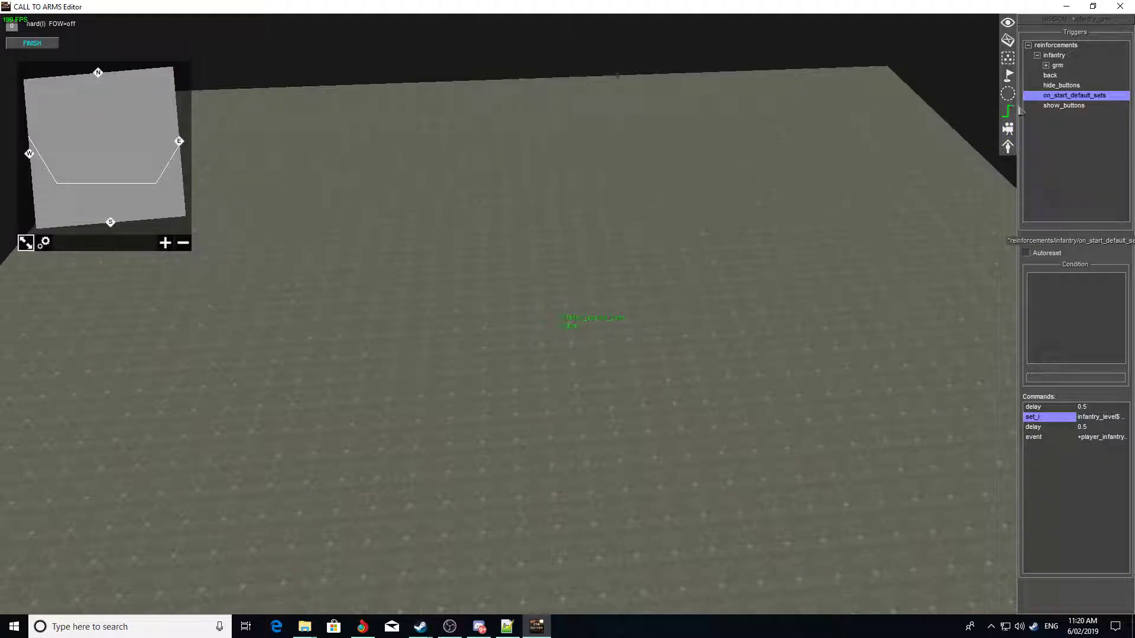
{"action": "left_click", "coordinate": [1040, 106]}
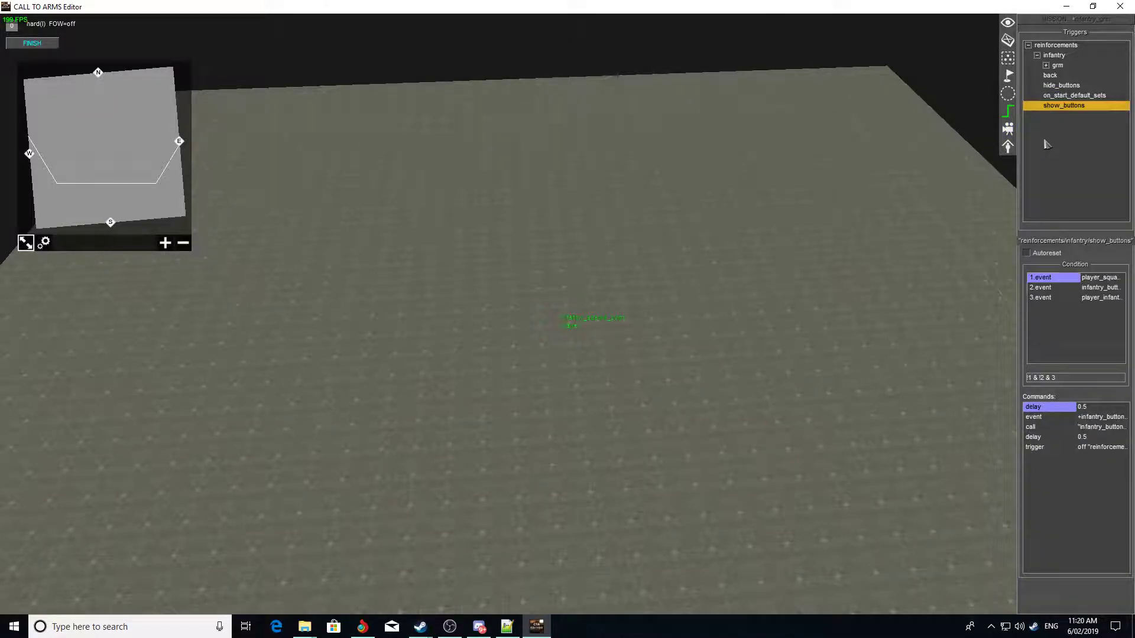
{"action": "left_click", "coordinate": [1041, 96]}
{"action": "double_click", "coordinate": [1042, 418]}
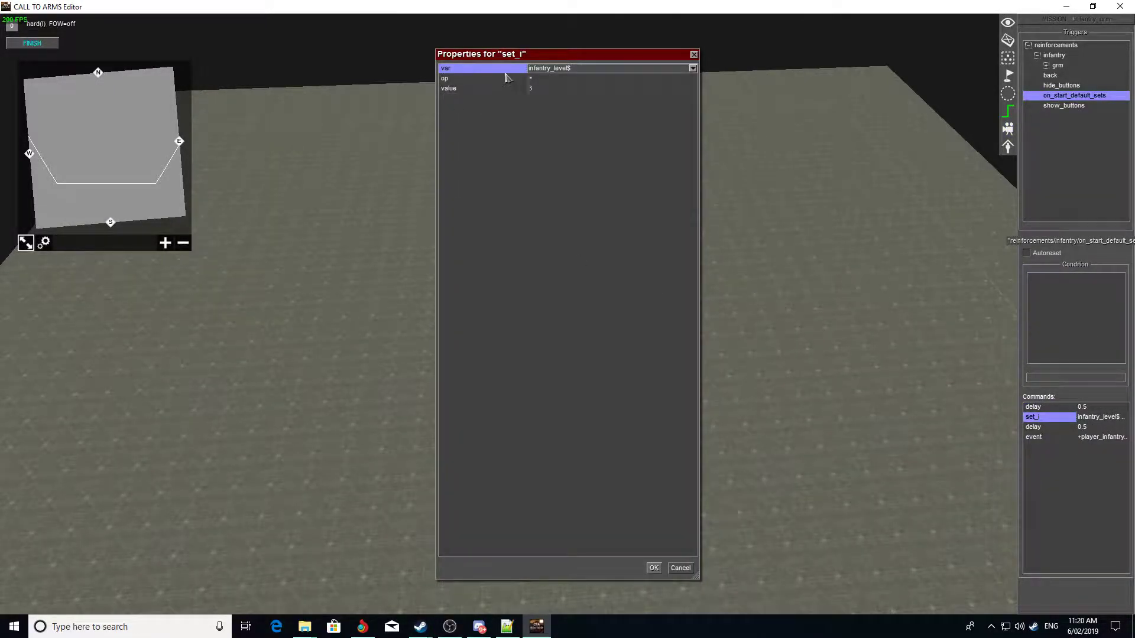
{"action": "left_click", "coordinate": [692, 68]}
{"action": "left_click", "coordinate": [567, 98]}
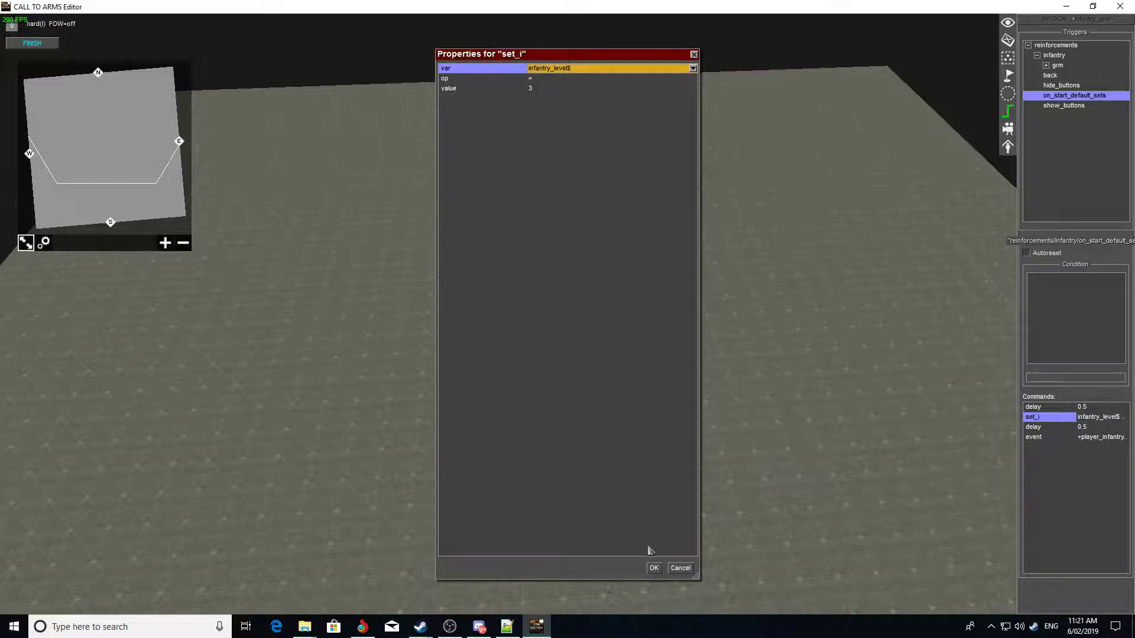
{"action": "left_click", "coordinate": [681, 569]}
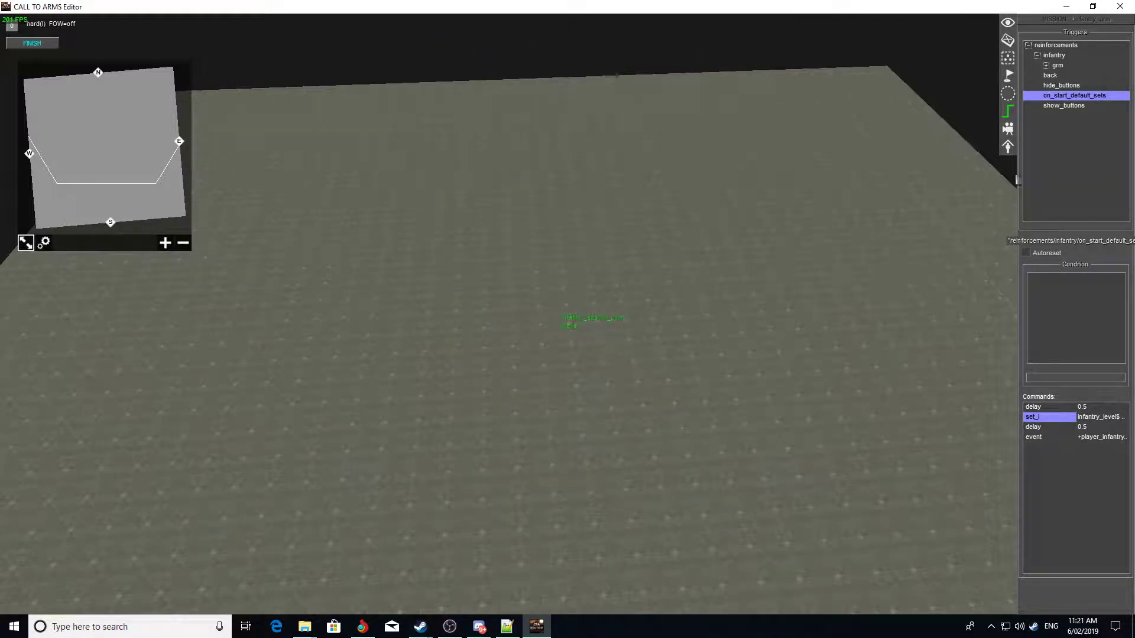
Recheck the infantry reinforcement buttons in the running simulation.
{"action": "middle_click_drag", "start_coordinate": [870, 225], "coordinate": [863, 245]}
{"action": "key", "text": "F1"}
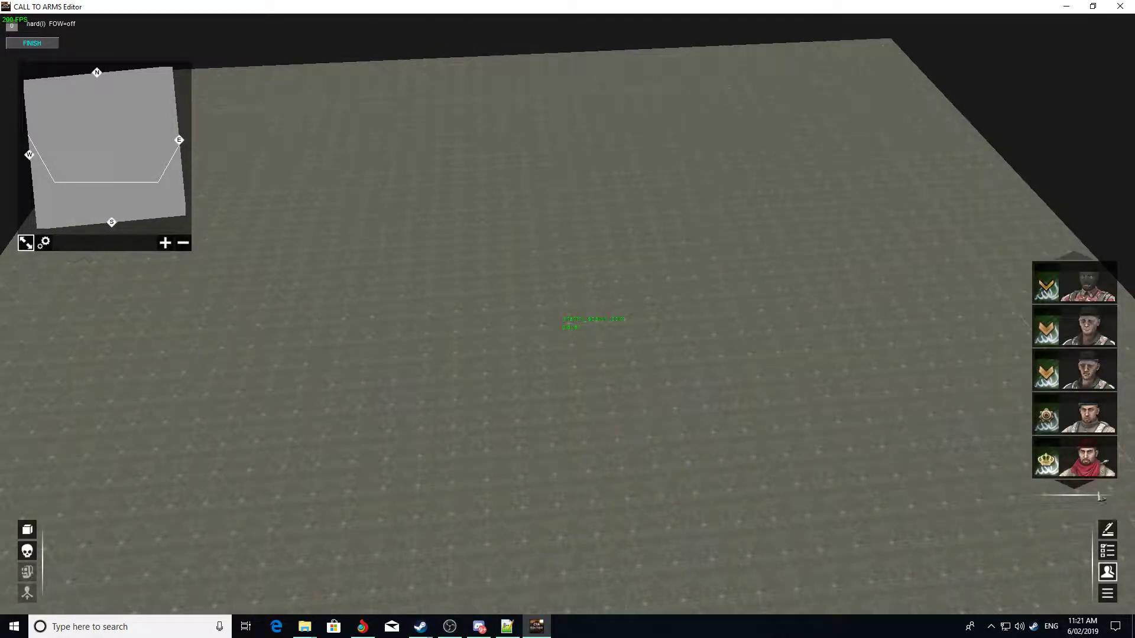
{"action": "middle_click_drag", "start_coordinate": [918, 327], "coordinate": [920, 355]}
Set squad_size$ to 2 in the set_i command of the grm/level1/squad1 trigger.
{"action": "key", "text": "F1"}
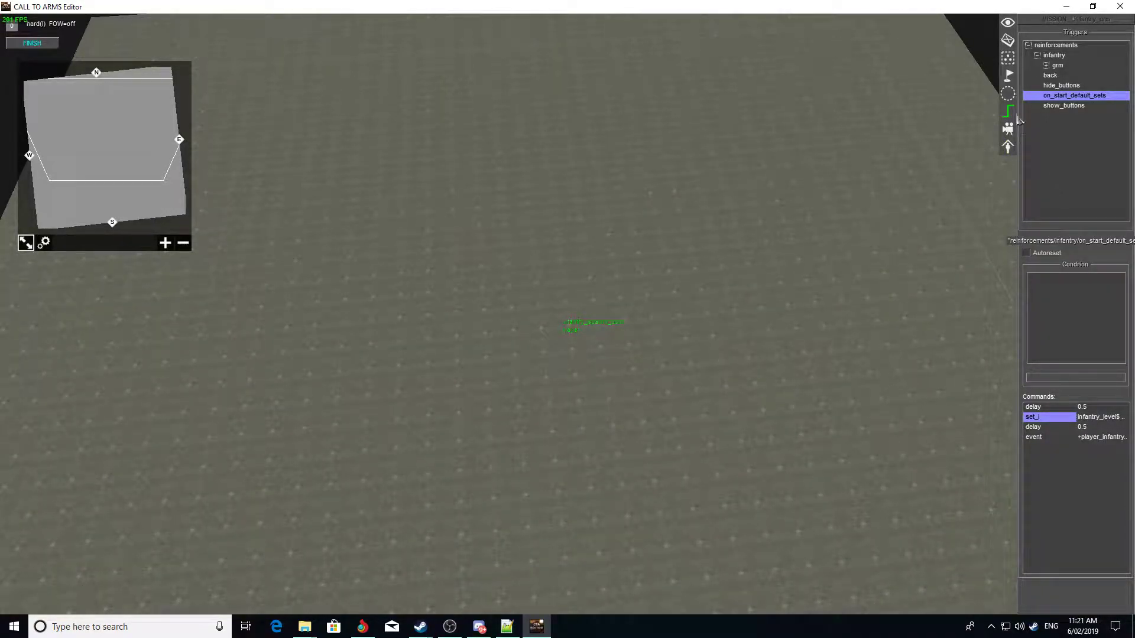
{"action": "left_click", "coordinate": [1046, 65]}
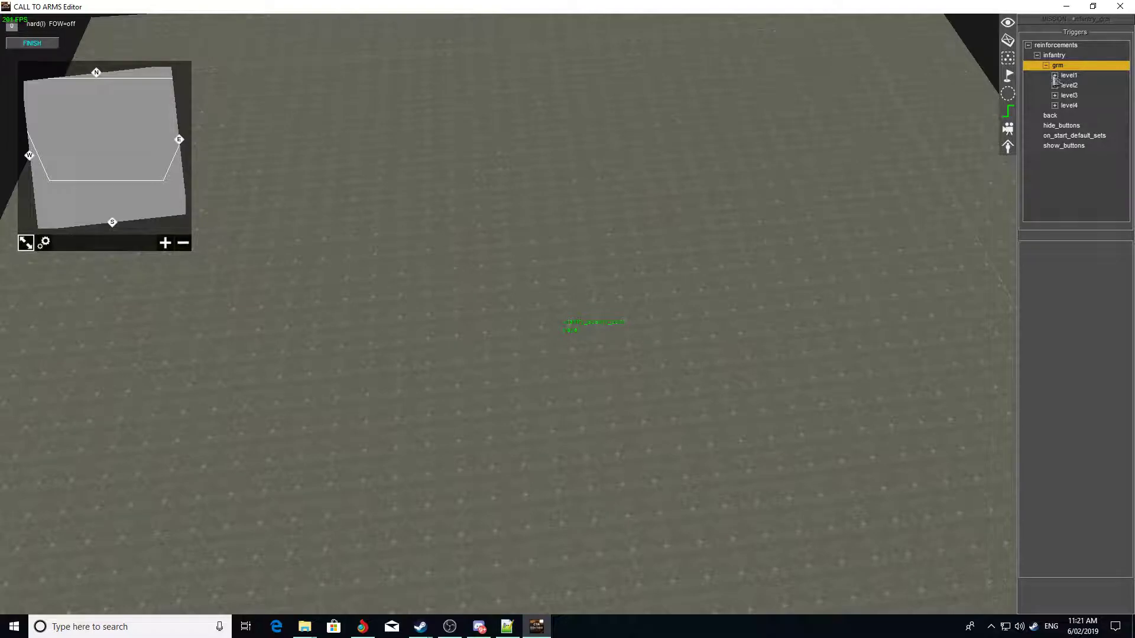
{"action": "left_click", "coordinate": [1055, 75]}
{"action": "left_click", "coordinate": [1067, 85]}
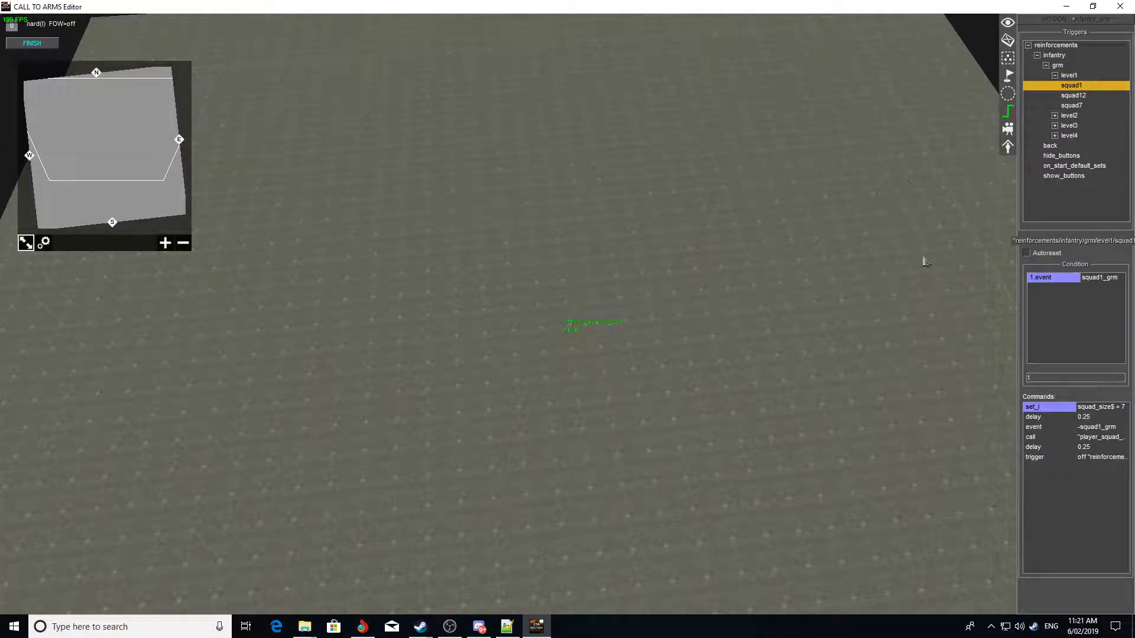
{"action": "double_click", "coordinate": [1041, 408]}
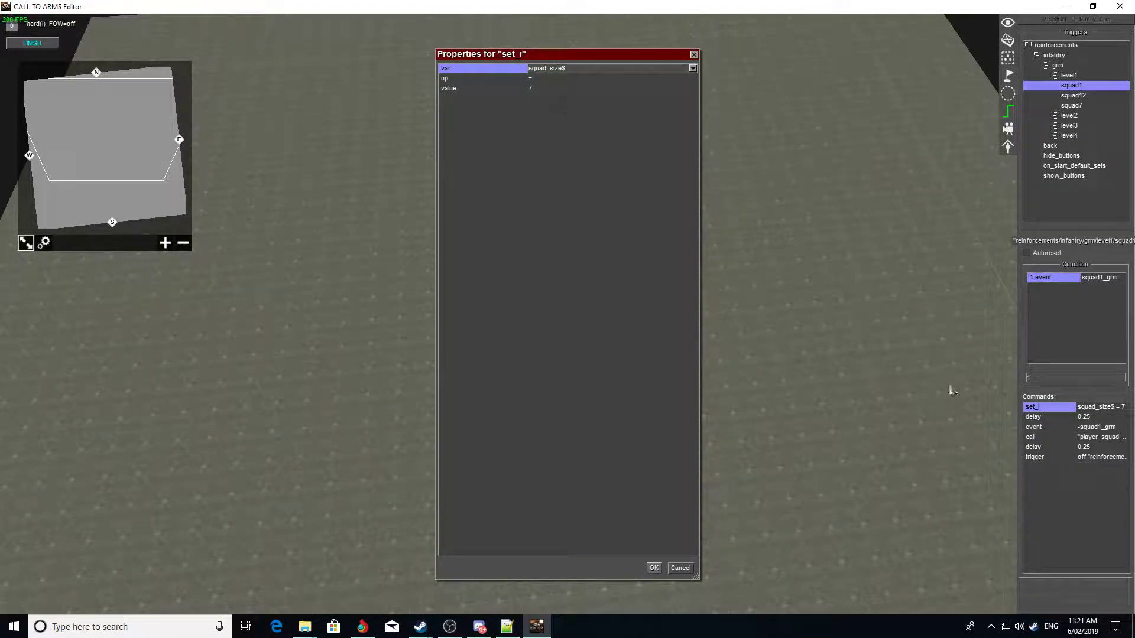
{"action": "left_click", "coordinate": [542, 90]}
{"action": "type", "text": "2"}
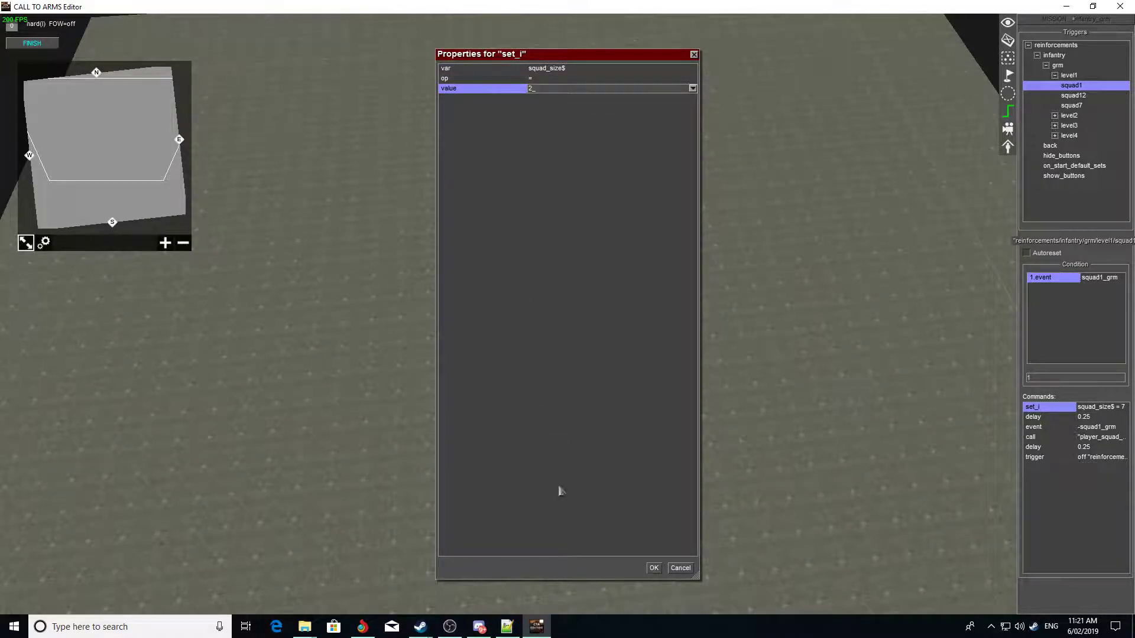
{"action": "left_click", "coordinate": [653, 568]}
Call in the first squad on the reinforcement list, place its move point on the map and examine the spawned soldiers.
{"action": "middle_click_drag", "start_coordinate": [635, 456], "coordinate": [678, 454]}
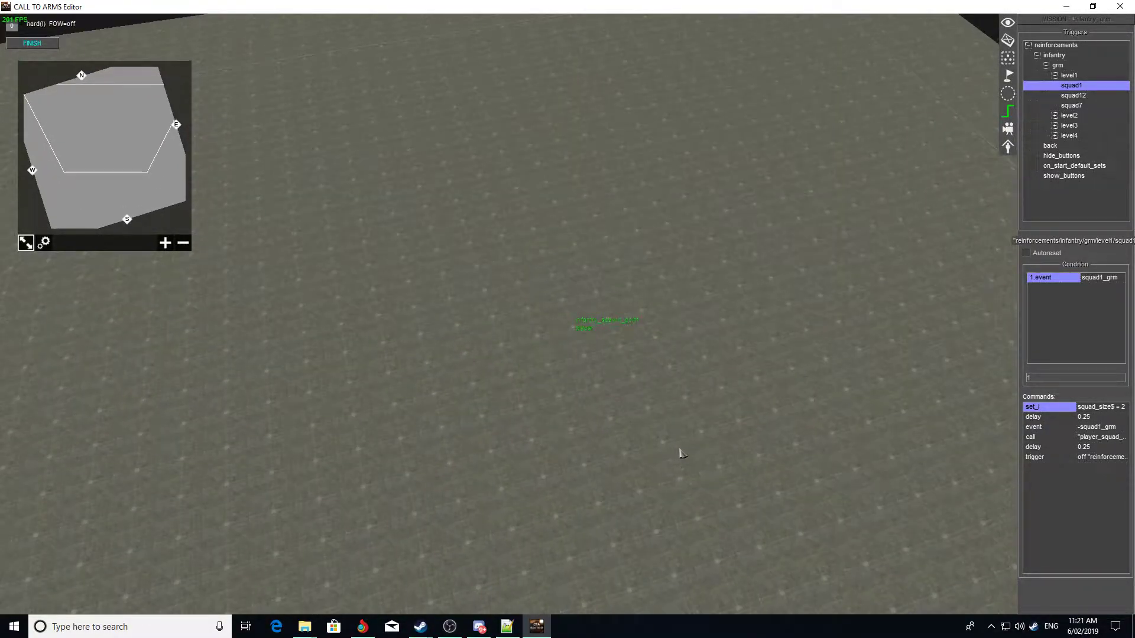
{"action": "key", "text": "F1"}
{"action": "left_click", "coordinate": [1075, 283]}
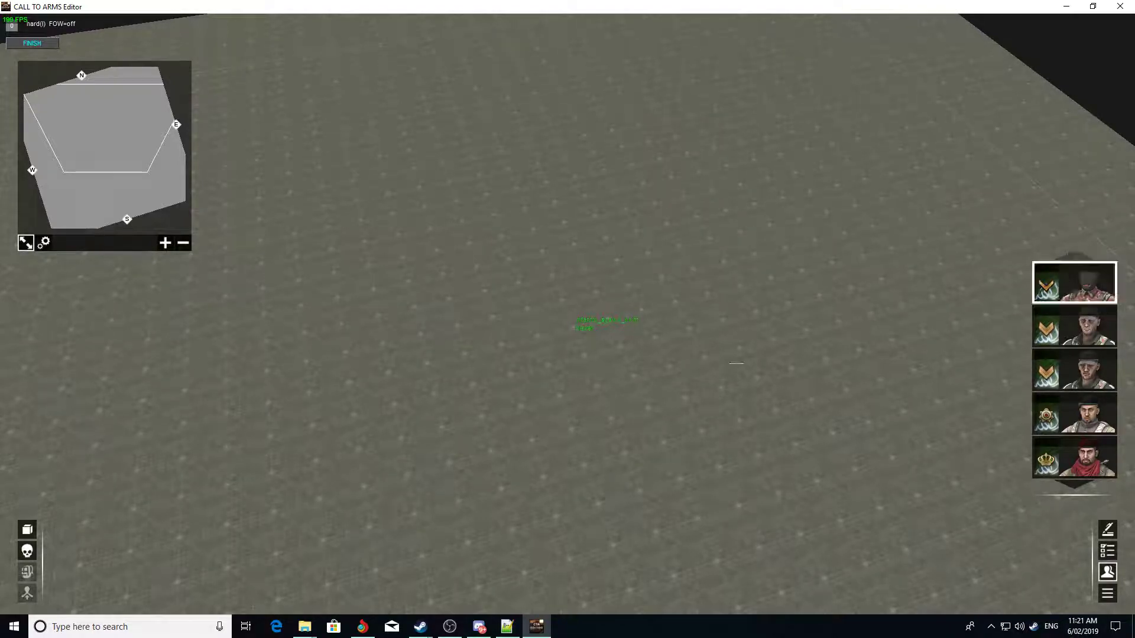
{"action": "left_click", "coordinate": [407, 319]}
{"action": "scroll", "coordinate": [457, 510], "scroll_direction": "up", "scroll_amount": 3}
{"action": "mouse_move", "coordinate": [460, 489]}
{"action": "middle_mouse_down"}
{"action": "mouse_move", "coordinate": [461, 416]}
{"action": "mouse_move", "coordinate": [512, 380]}
{"action": "mouse_move", "coordinate": [431, 380]}
{"action": "middle_mouse_up"}
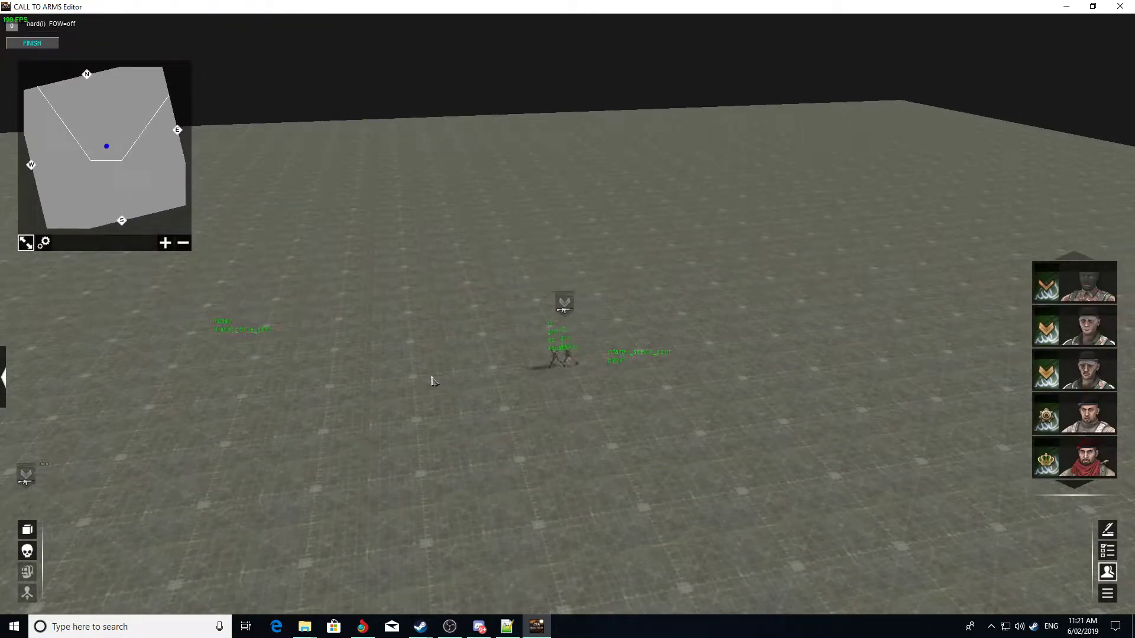
Set squad_size$ to 15 in the squad1 trigger's set_i command.
{"action": "key", "text": "F3"}
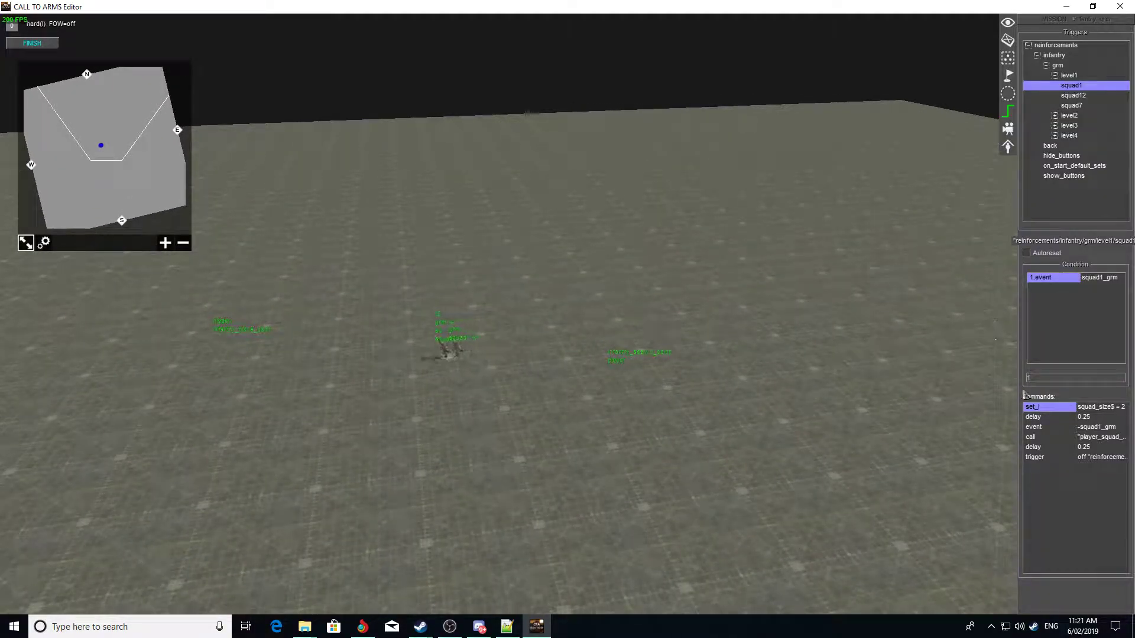
{"action": "double_click", "coordinate": [1049, 409]}
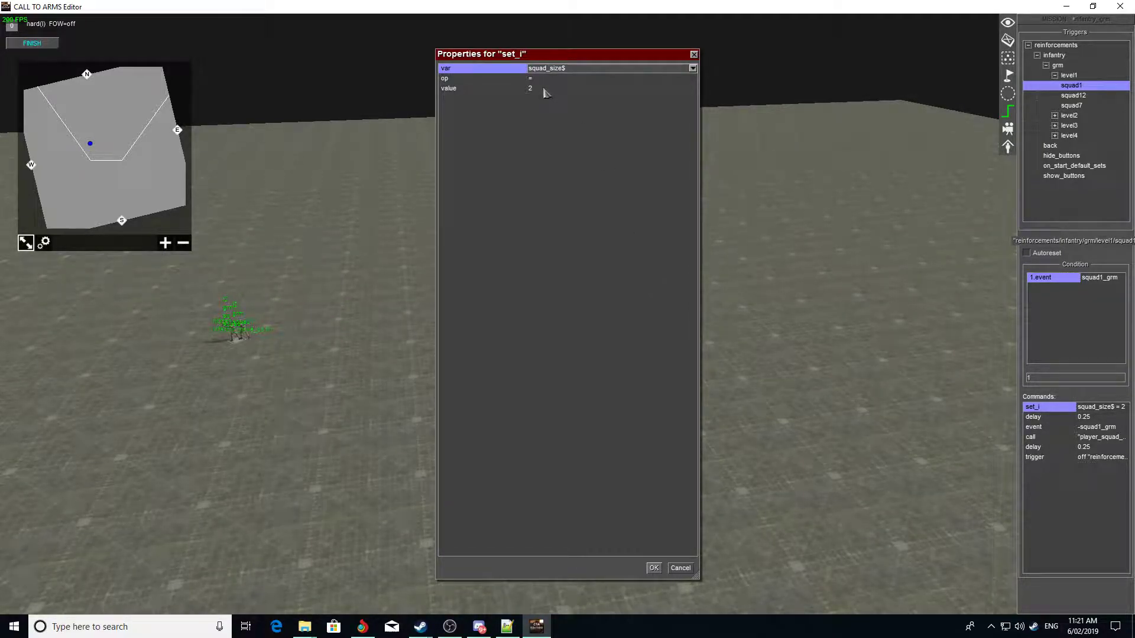
{"action": "left_click", "coordinate": [545, 88]}
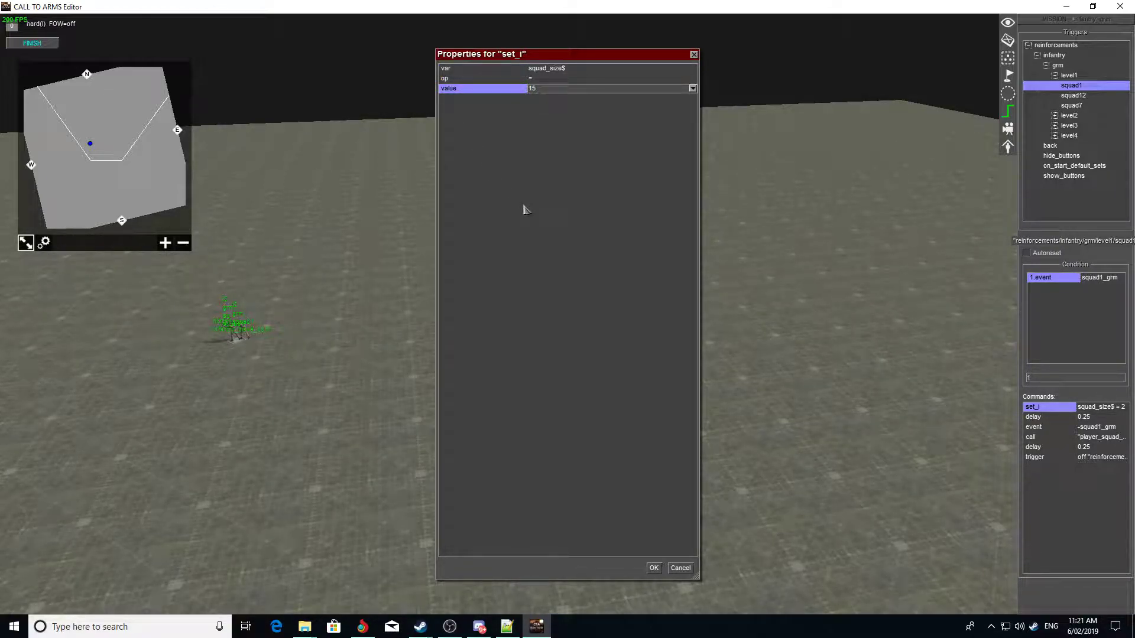
{"action": "key", "text": "Return"}
Call in the first squad again with the new size, place its move point and watch the soldiers spawn.
{"action": "key", "text": "F1"}
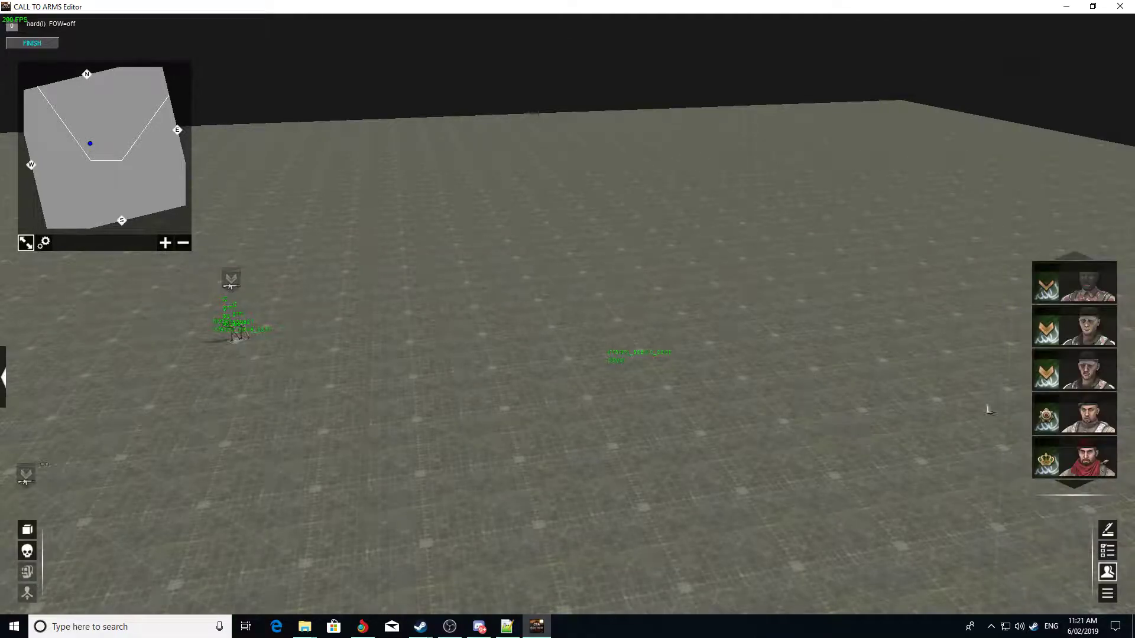
{"action": "left_click", "coordinate": [394, 410]}
{"action": "scroll", "coordinate": [495, 518], "scroll_direction": "up", "scroll_amount": 4}
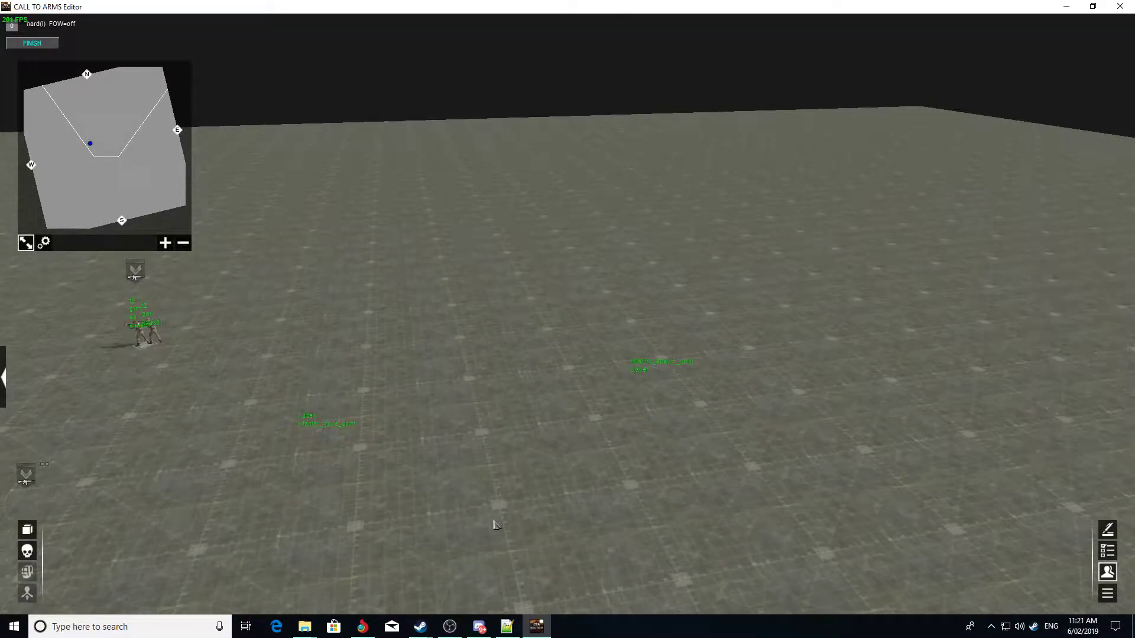
{"action": "middle_click_drag", "start_coordinate": [495, 520], "coordinate": [408, 455]}
{"action": "middle_click_drag", "start_coordinate": [762, 189], "coordinate": [794, 377]}
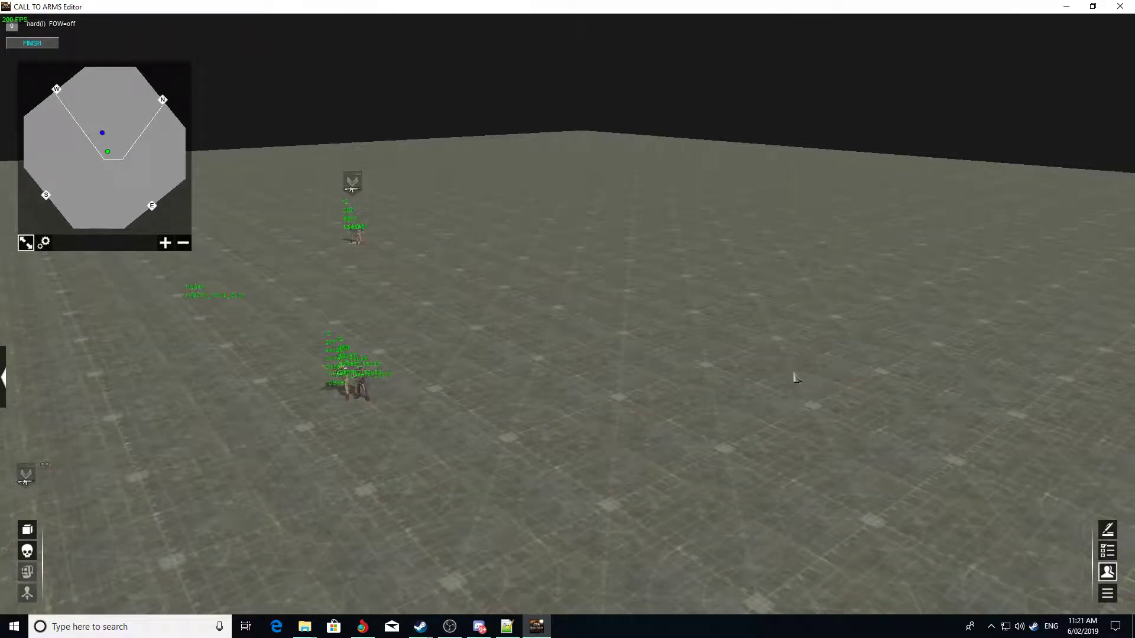
Review the commands of the player_squad_spawner mission function, including its squad_size$ while loop, leaving everything unchanged.
{"action": "key", "text": "F3"}
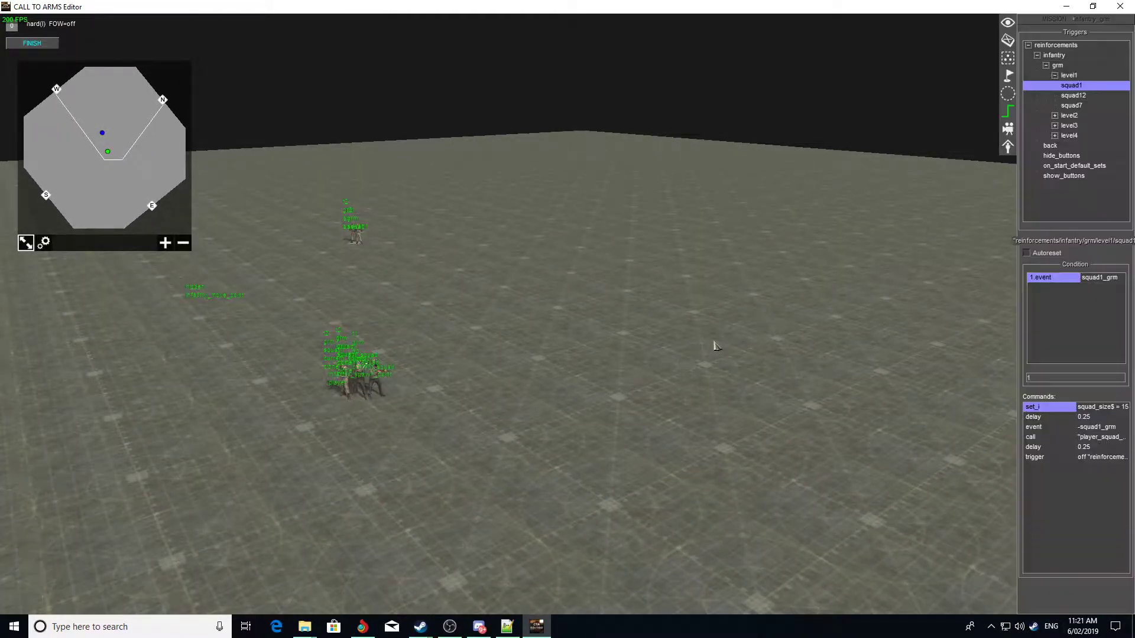
{"action": "key", "text": "alt+m"}
{"action": "left_click_drag", "start_coordinate": [543, 215], "coordinate": [717, 210]}
{"action": "double_click", "coordinate": [681, 355]}
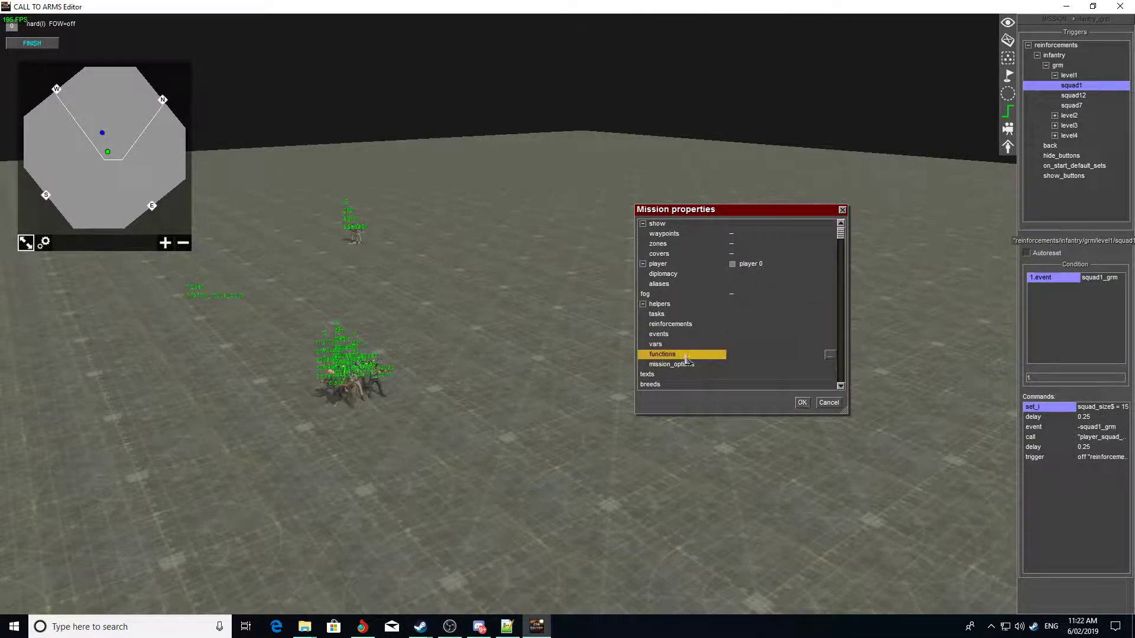
{"action": "left_click_drag", "start_coordinate": [539, 213], "coordinate": [693, 190]}
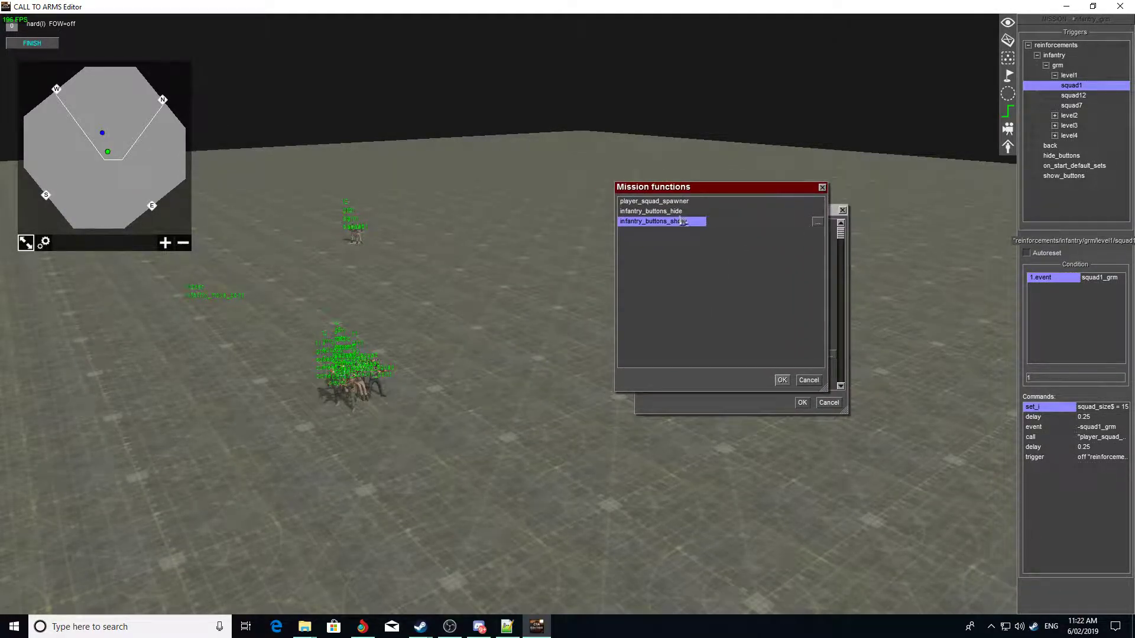
{"action": "double_click", "coordinate": [649, 202]}
{"action": "left_click_drag", "start_coordinate": [565, 56], "coordinate": [744, 62]}
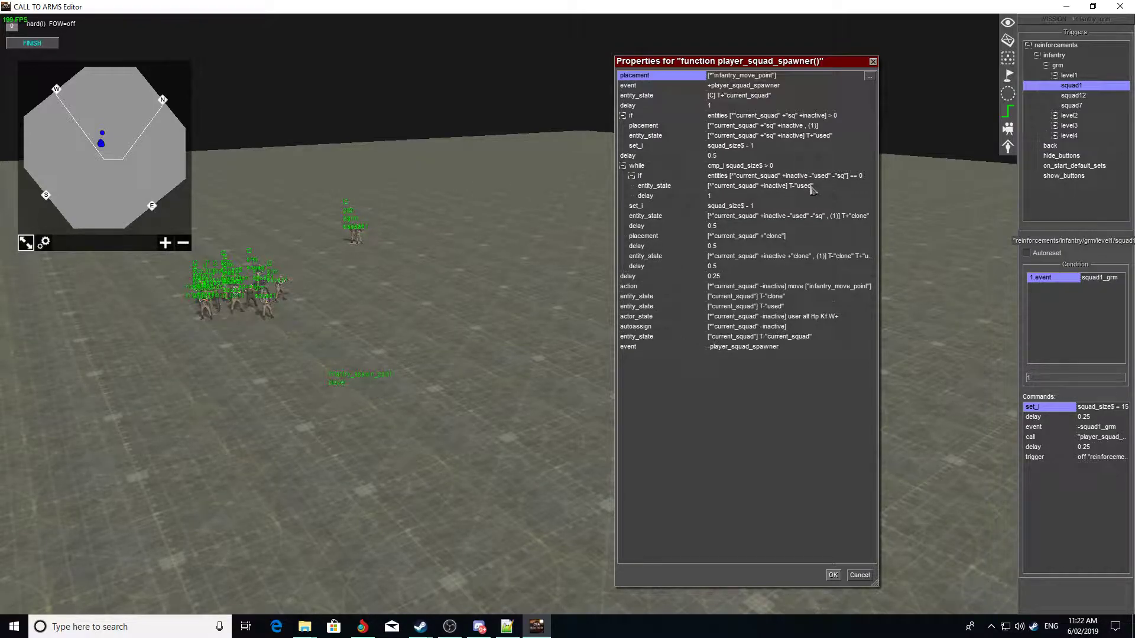
{"action": "left_click", "coordinate": [677, 178]}
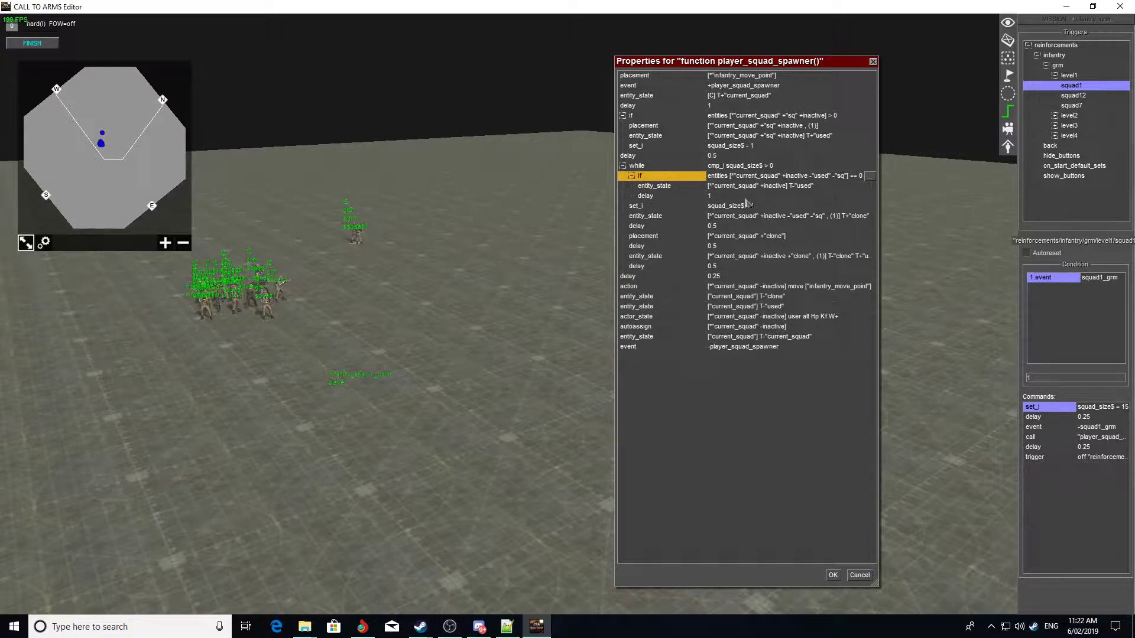
{"action": "left_click", "coordinate": [859, 576]}
{"action": "middle_click_drag", "start_coordinate": [388, 461], "coordinate": [562, 451]}
{"action": "left_click", "coordinate": [808, 380]}
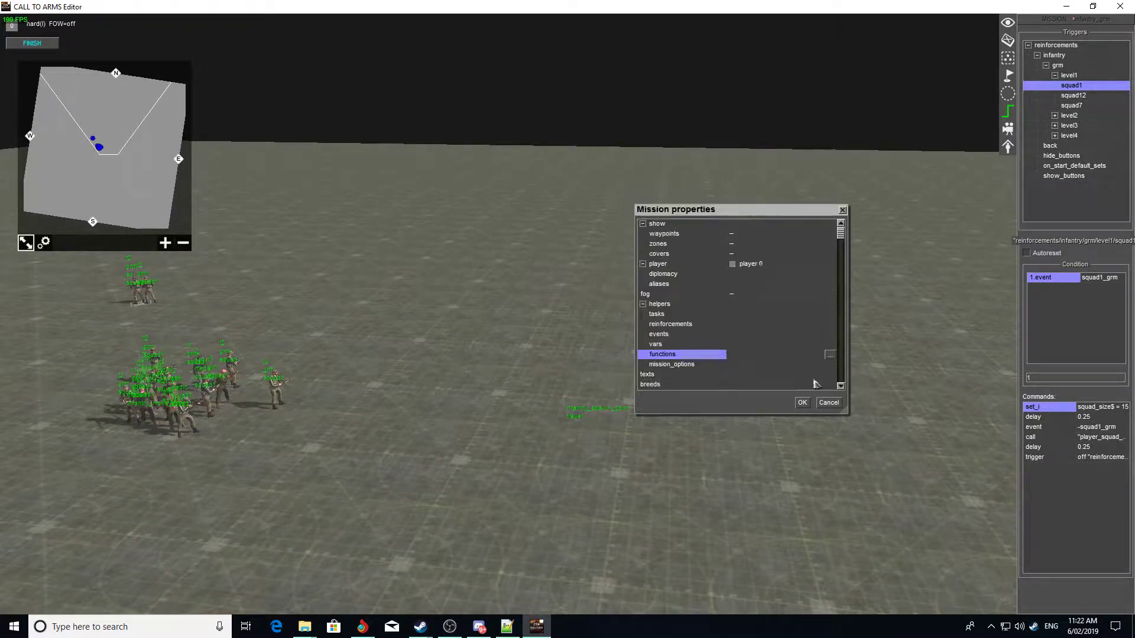
{"action": "left_click", "coordinate": [829, 402]}
Examine the two spawned squads on the map to compare their sizes.
{"action": "middle_click_drag", "start_coordinate": [304, 426], "coordinate": [556, 470]}
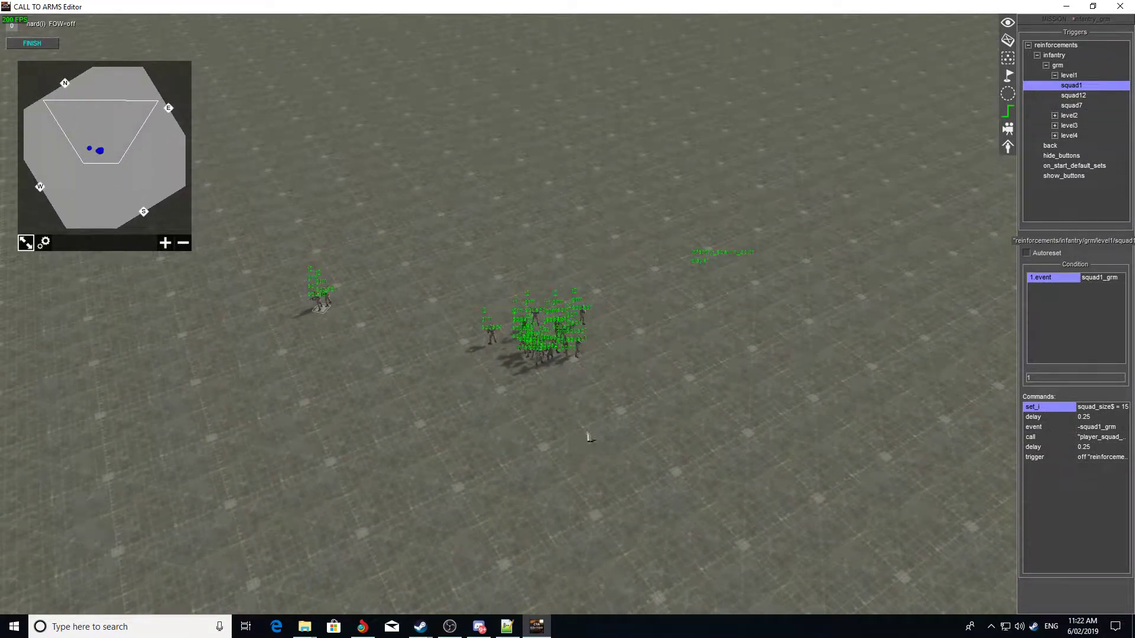
{"action": "scroll", "coordinate": [647, 368], "scroll_direction": "up", "scroll_amount": 2}
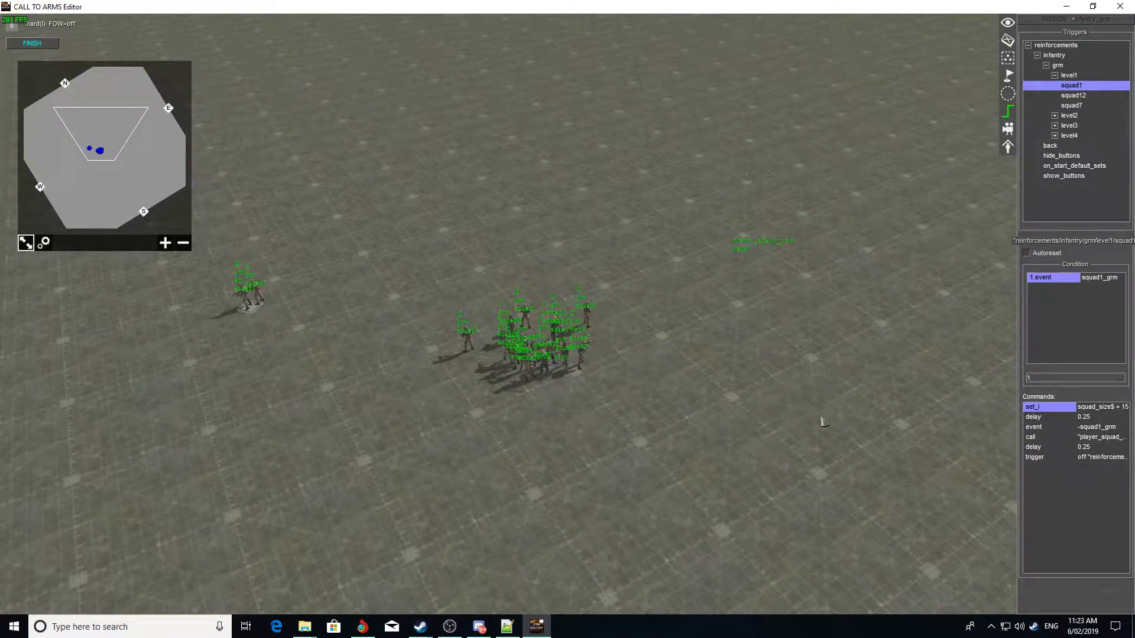
{"action": "middle_click_drag", "start_coordinate": [919, 413], "coordinate": [857, 417]}
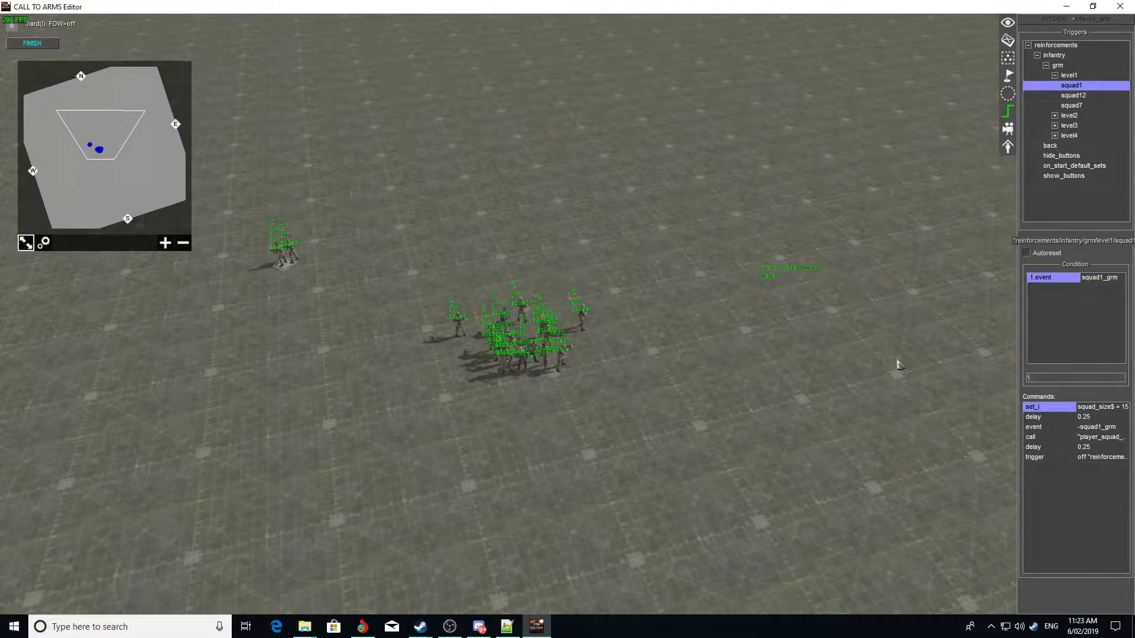
Select the infantry_spawn_point dummy item near the spawned squads and examine its position and properties.
{"action": "middle_click_drag", "start_coordinate": [950, 204], "coordinate": [965, 145]}
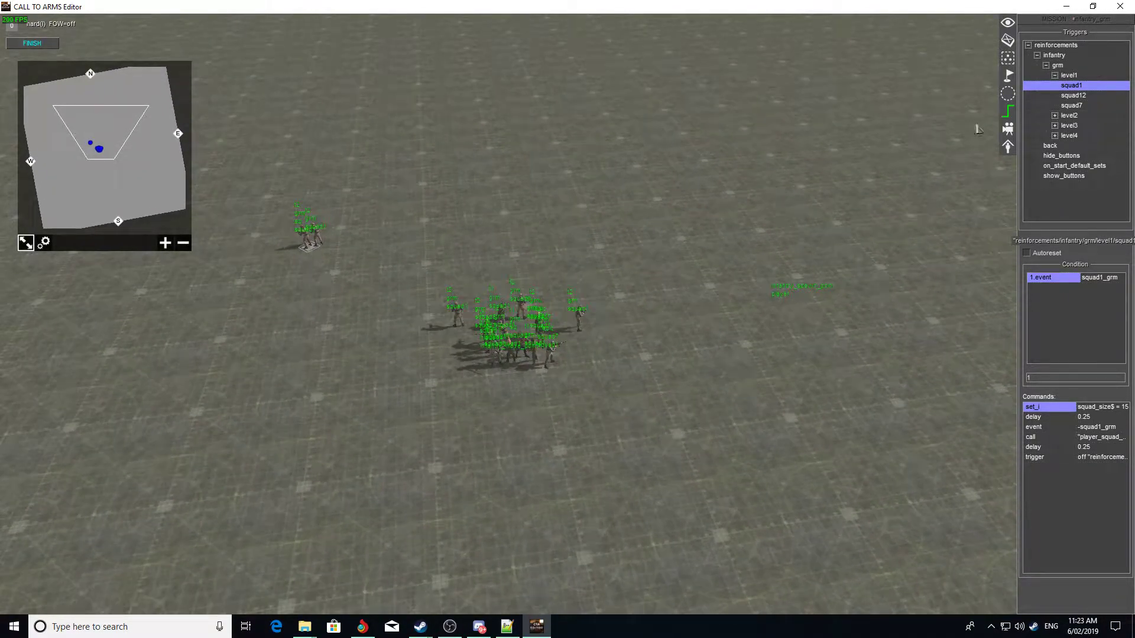
{"action": "middle_click_drag", "start_coordinate": [868, 154], "coordinate": [861, 158]}
{"action": "scroll", "coordinate": [792, 274], "scroll_direction": "down", "scroll_amount": 3}
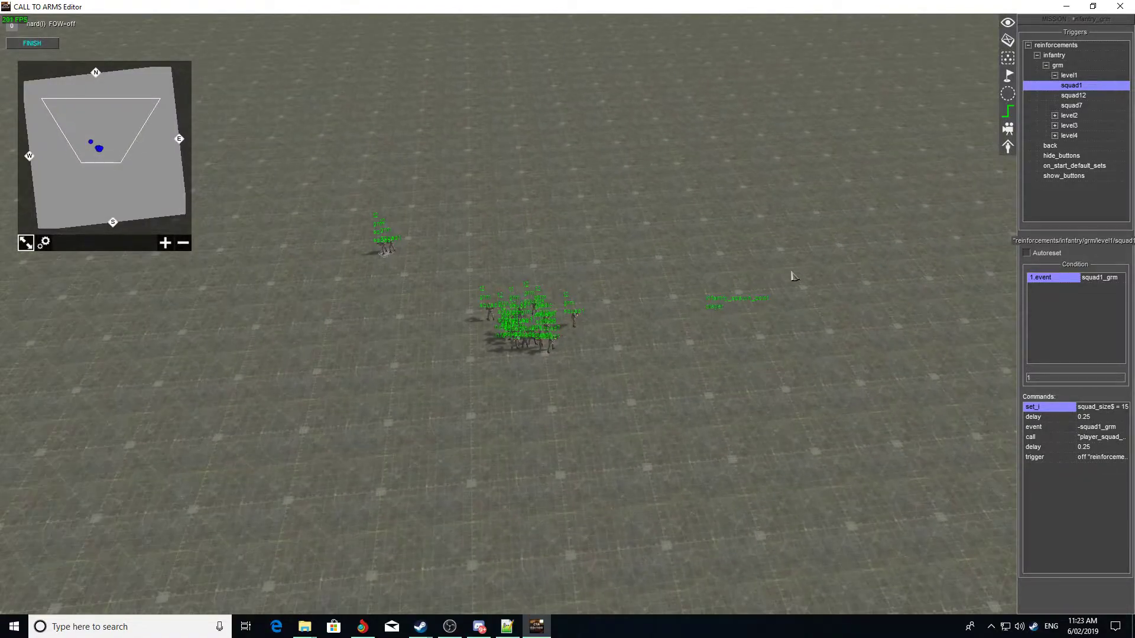
{"action": "middle_click_drag", "start_coordinate": [715, 279], "coordinate": [666, 251]}
{"action": "left_click", "coordinate": [1006, 40]}
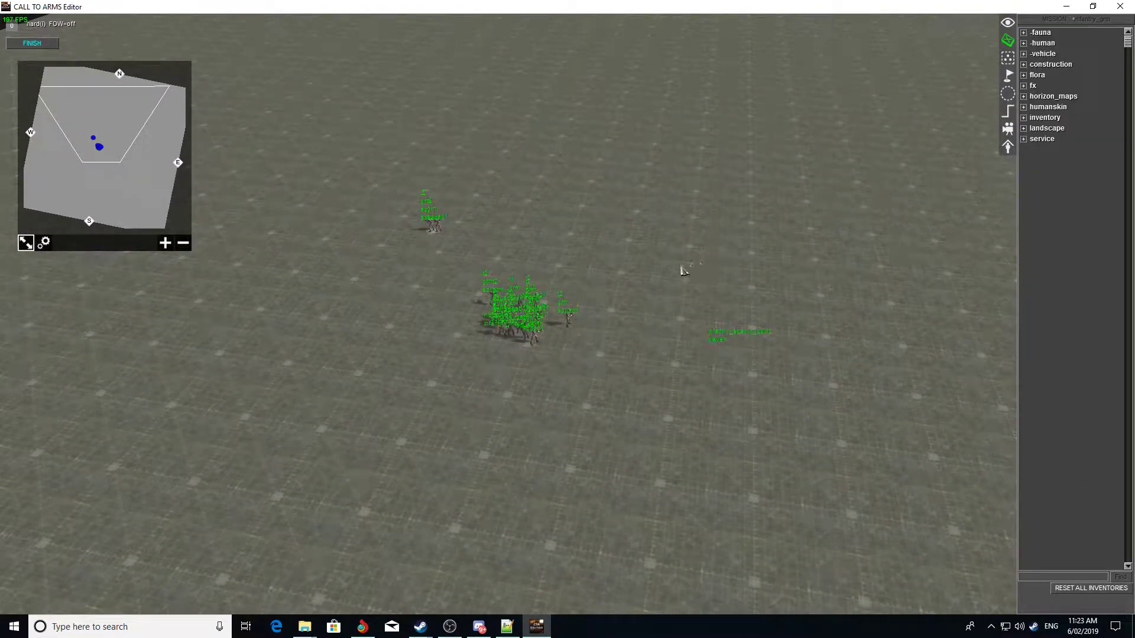
{"action": "left_click", "coordinate": [722, 348]}
{"action": "scroll", "coordinate": [646, 388], "scroll_direction": "up", "scroll_amount": 5}
{"action": "middle_click_drag", "start_coordinate": [651, 380], "coordinate": [524, 406]}
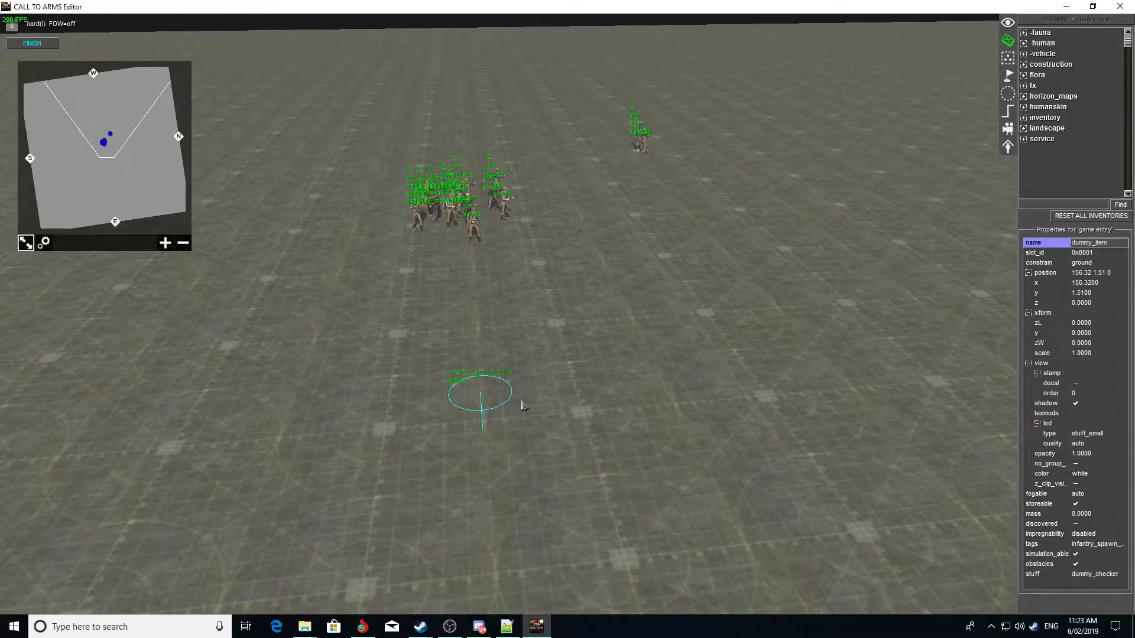
{"action": "scroll", "coordinate": [526, 407], "scroll_direction": "down", "scroll_amount": 3}
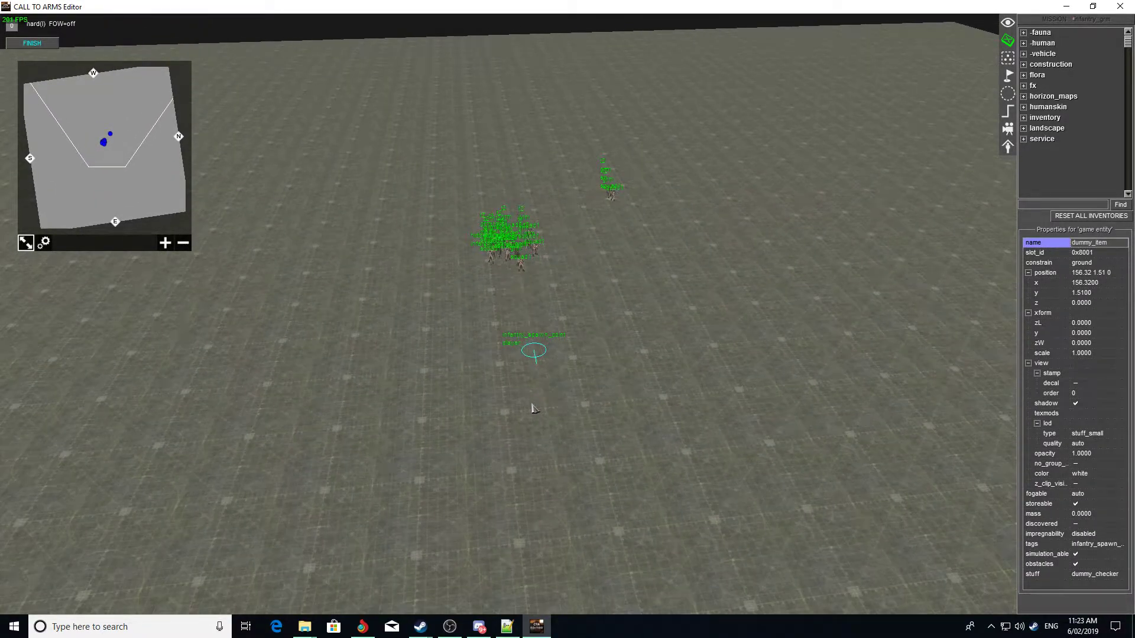
{"action": "middle_click_drag", "start_coordinate": [534, 408], "coordinate": [531, 402]}
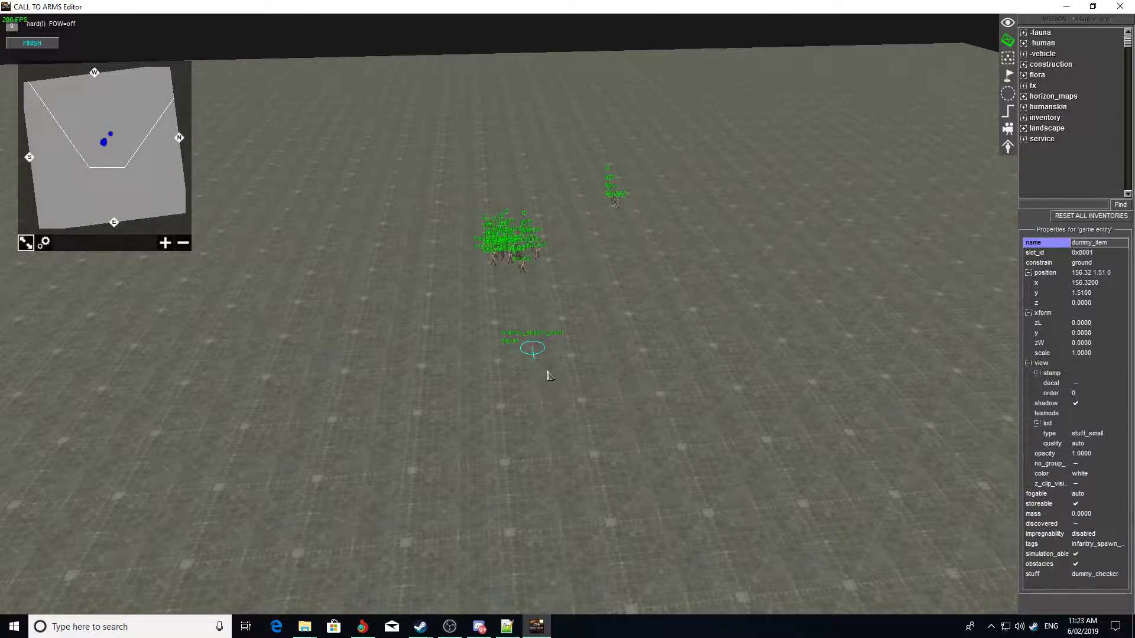
{"action": "scroll", "coordinate": [548, 374], "scroll_direction": "down", "scroll_amount": 1}
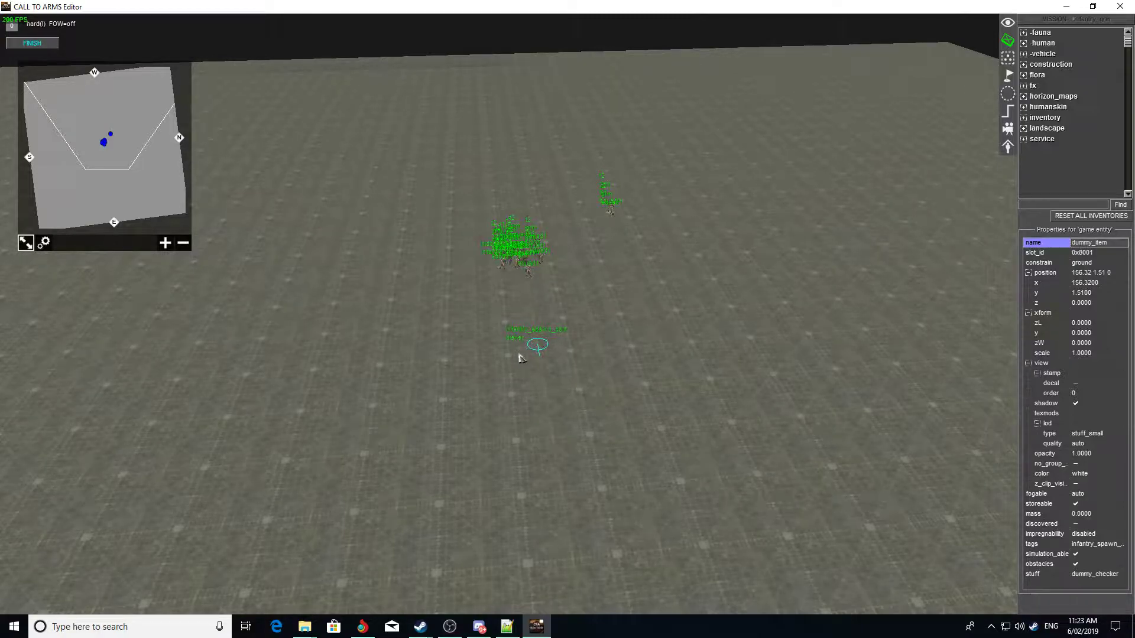
Move the infantry spawn point to the north side of the large squad and paste two copies of it on the map.
{"action": "left_click_drag", "start_coordinate": [541, 350], "coordinate": [668, 350]}
{"action": "key", "text": "ctrl+c"}
{"action": "key", "text": "ctrl+v"}
{"action": "key", "text": "ctrl+v"}
Add the tags infantry_spawn_point and player to all three spawn point dummy items.
{"action": "left_click_drag", "start_coordinate": [164, 313], "coordinate": [705, 506]}
{"action": "key", "text": "ctrl+t"}
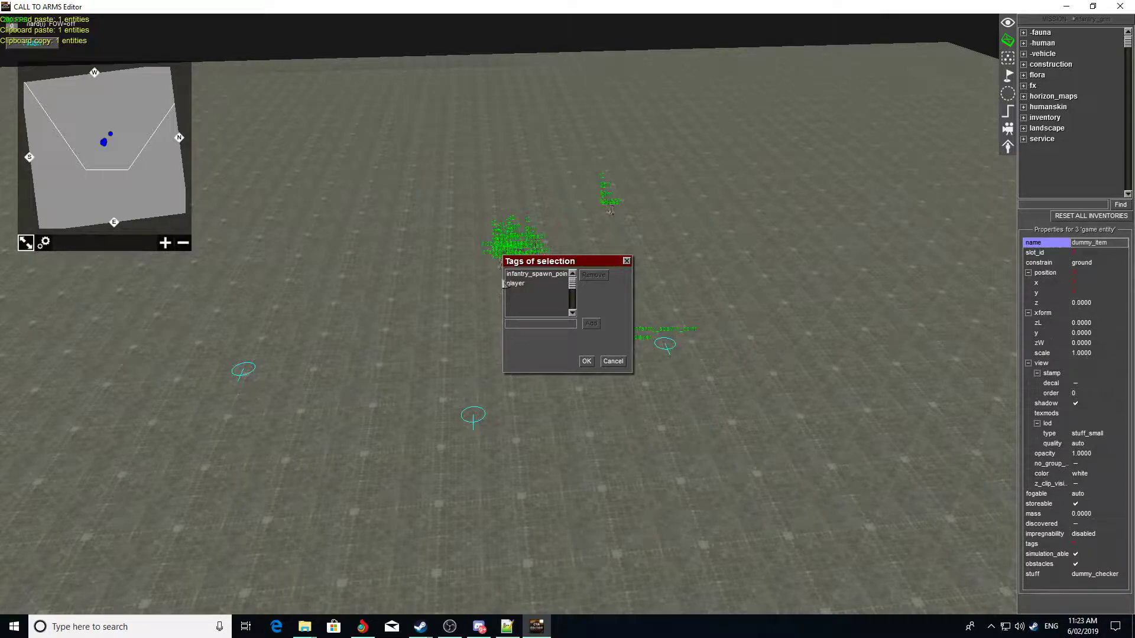
{"action": "left_click", "coordinate": [529, 275]}
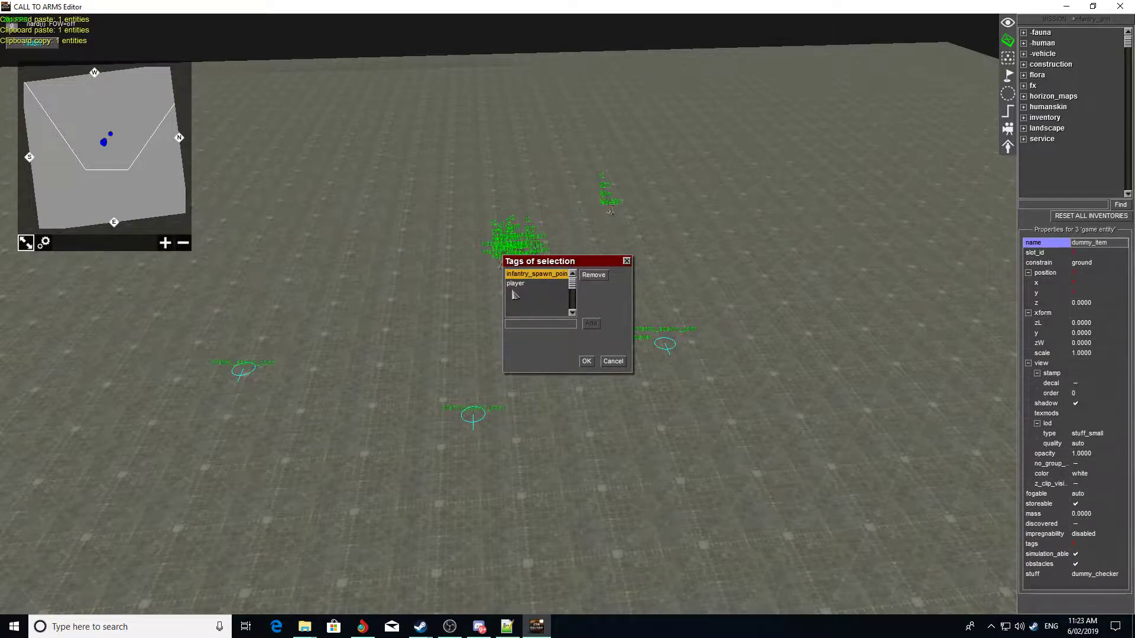
{"action": "left_click", "coordinate": [513, 284]}
{"action": "left_click", "coordinate": [584, 360]}
Remove the player tag from the middle spawn point, keeping only its infantry_spawn_point tag.
{"action": "scroll", "coordinate": [453, 392], "scroll_direction": "down", "scroll_amount": 2}
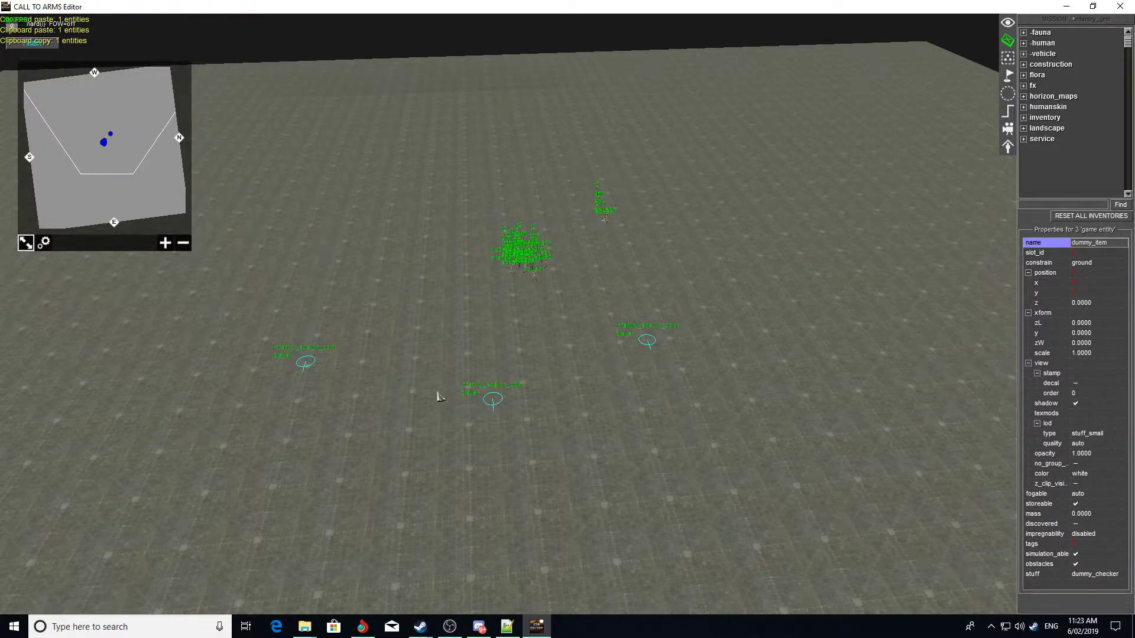
{"action": "middle_click_drag", "start_coordinate": [437, 391], "coordinate": [426, 393]}
{"action": "left_click_drag", "start_coordinate": [437, 355], "coordinate": [525, 486]}
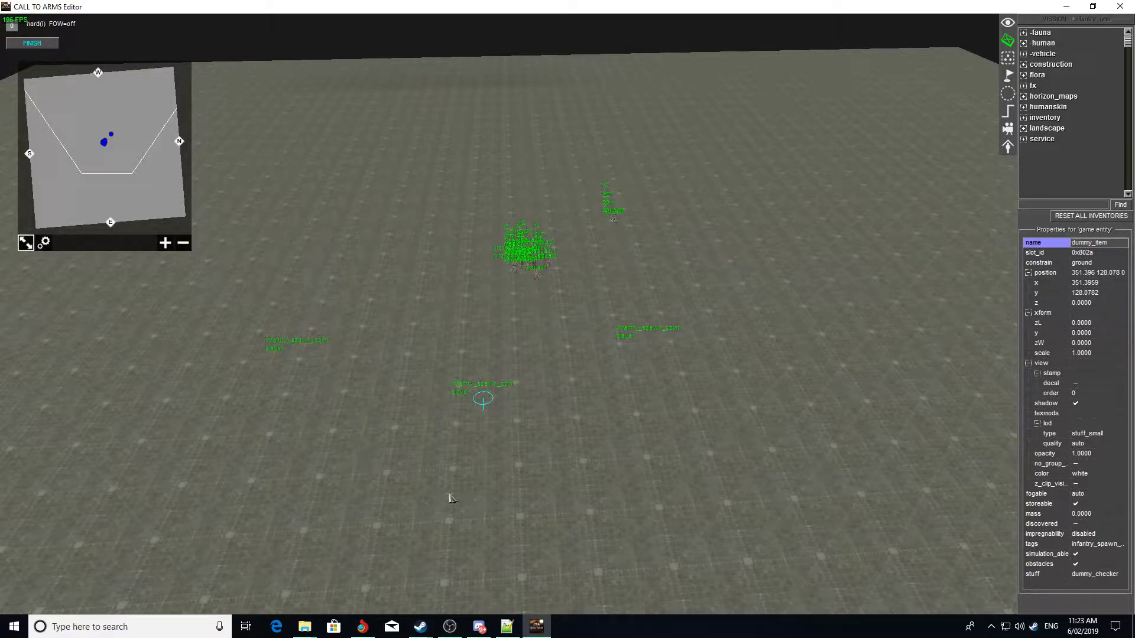
{"action": "key", "text": "t"}
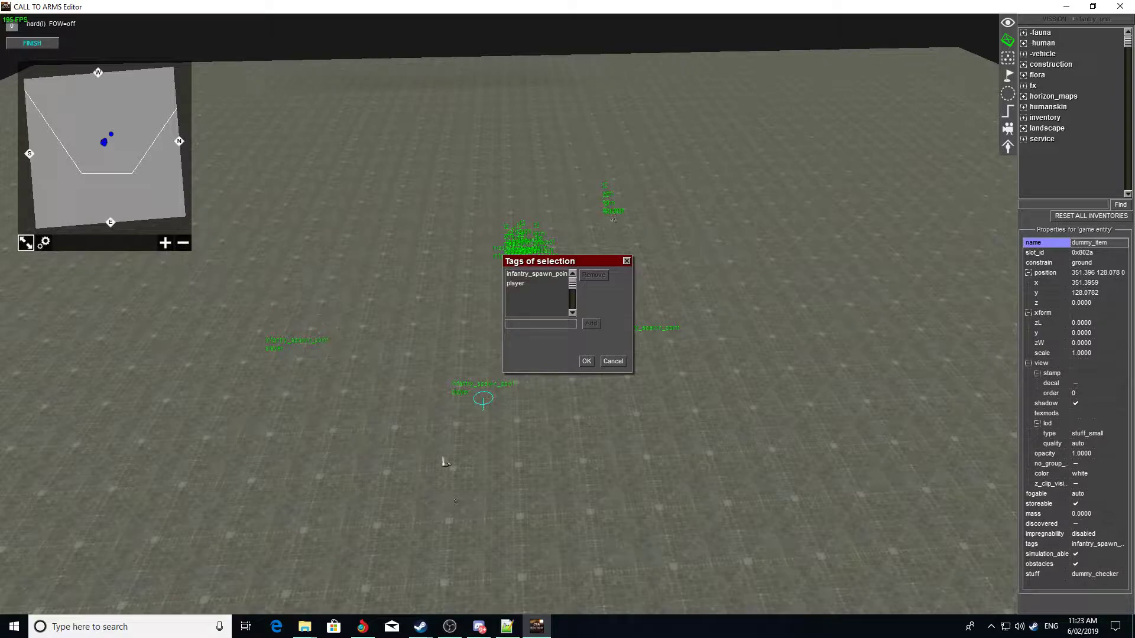
{"action": "left_click", "coordinate": [516, 283]}
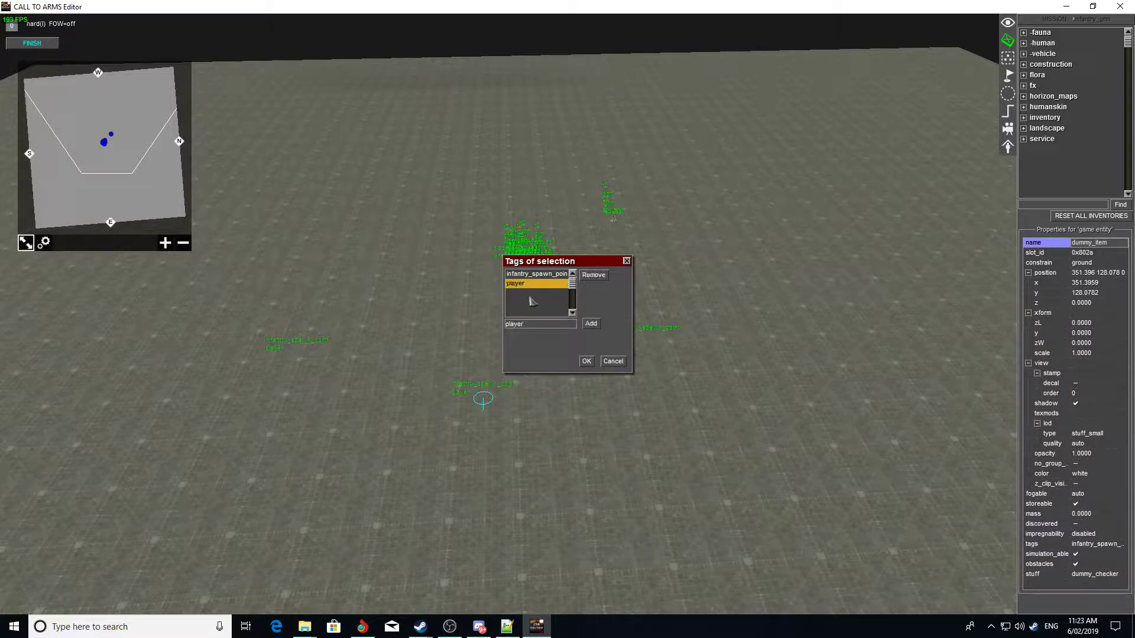
{"action": "left_click", "coordinate": [593, 276]}
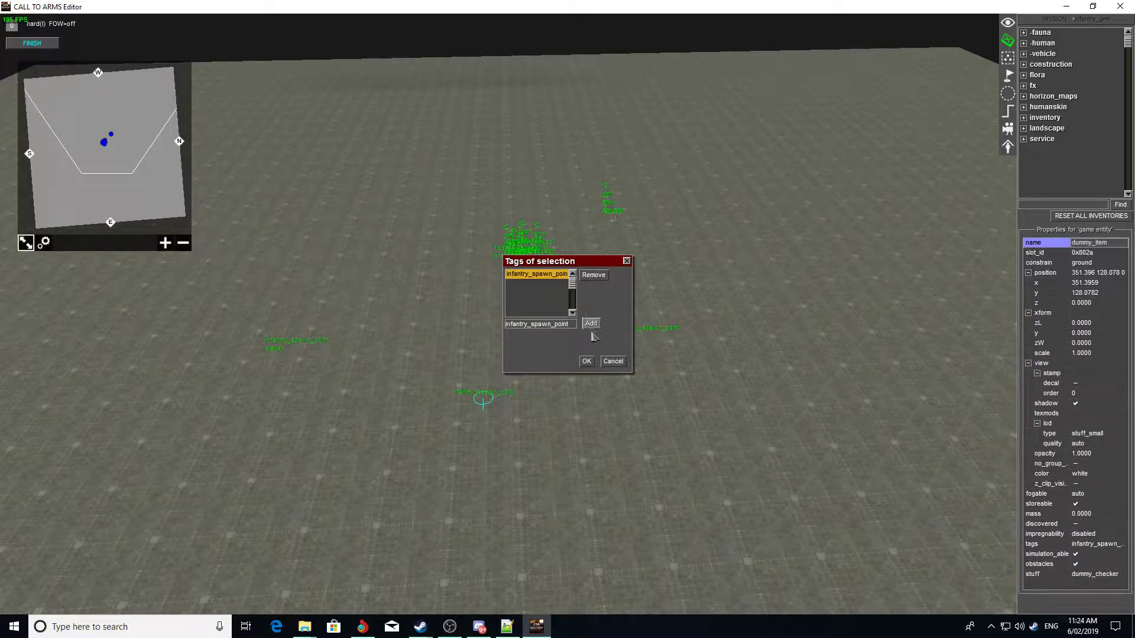
{"action": "left_click", "coordinate": [587, 362]}
Call in two squads in play mode, placing one move point beside the middle spawn point and one near the southern spawn point.
{"action": "key", "text": "F1"}
{"action": "scroll", "coordinate": [1069, 458], "scroll_direction": "down", "scroll_amount": 5}
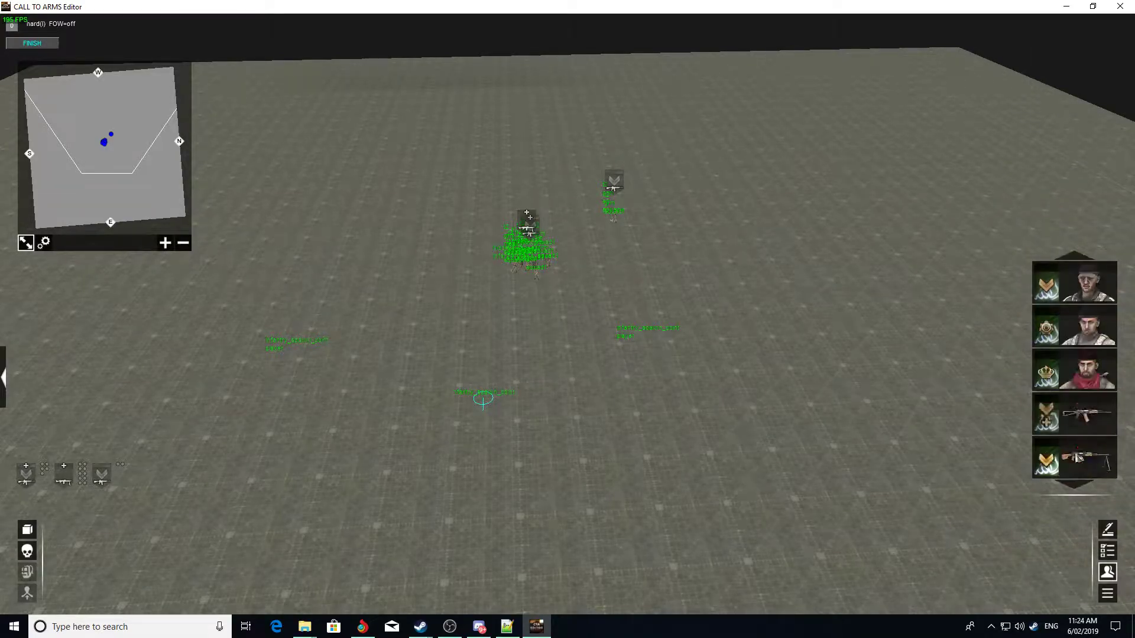
{"action": "left_click", "coordinate": [530, 425]}
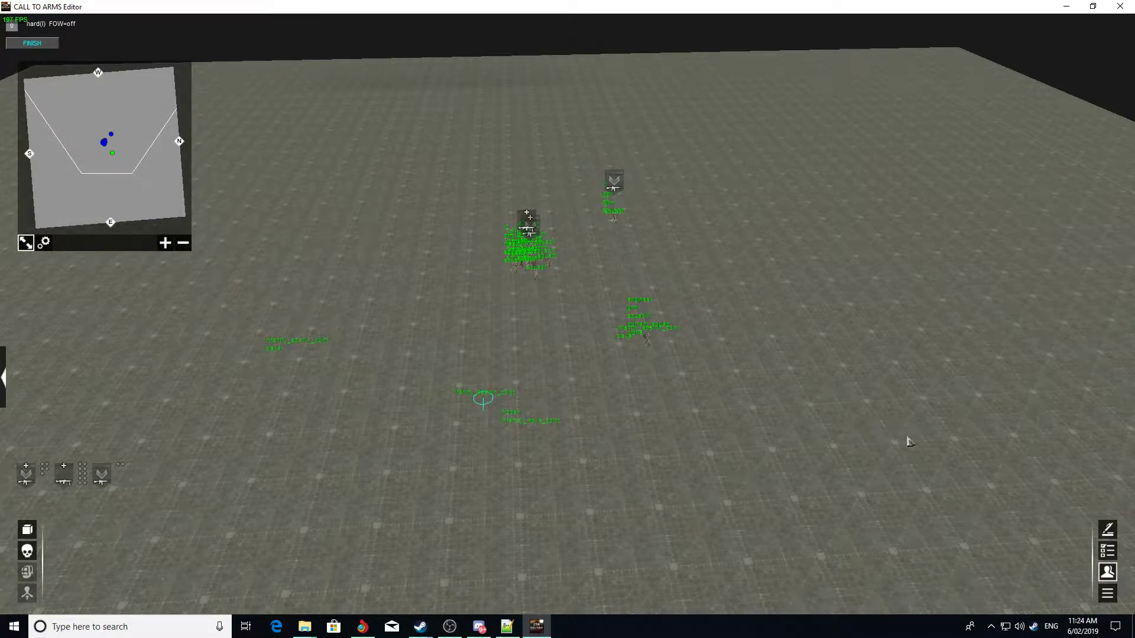
{"action": "mouse_move", "coordinate": [1080, 365]}
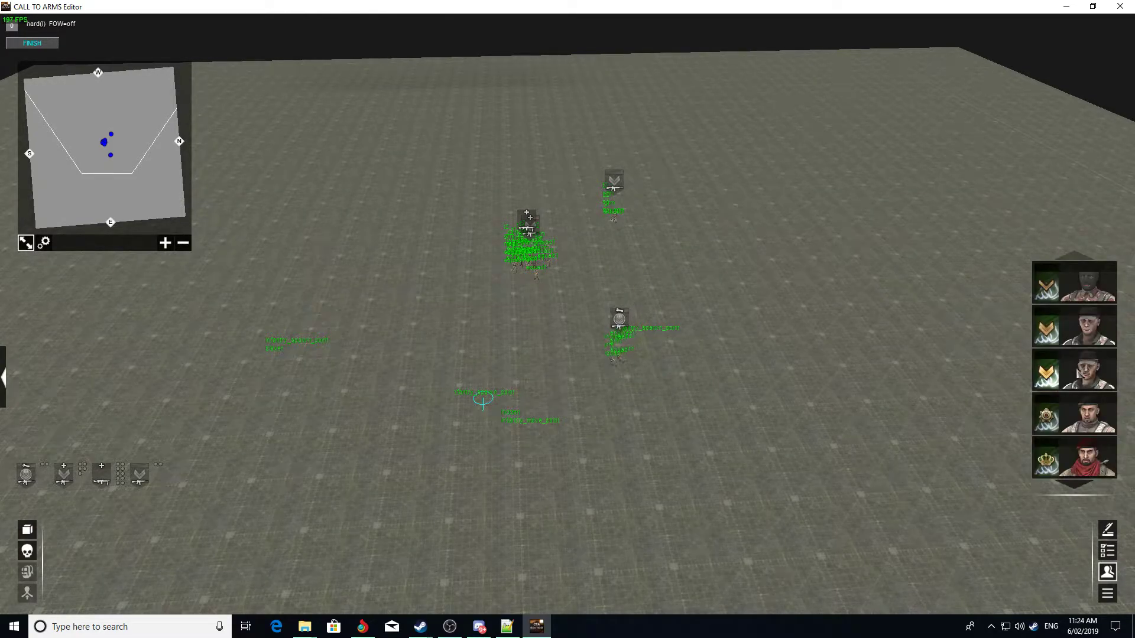
{"action": "left_click", "coordinate": [1074, 457]}
{"action": "left_click", "coordinate": [304, 426]}
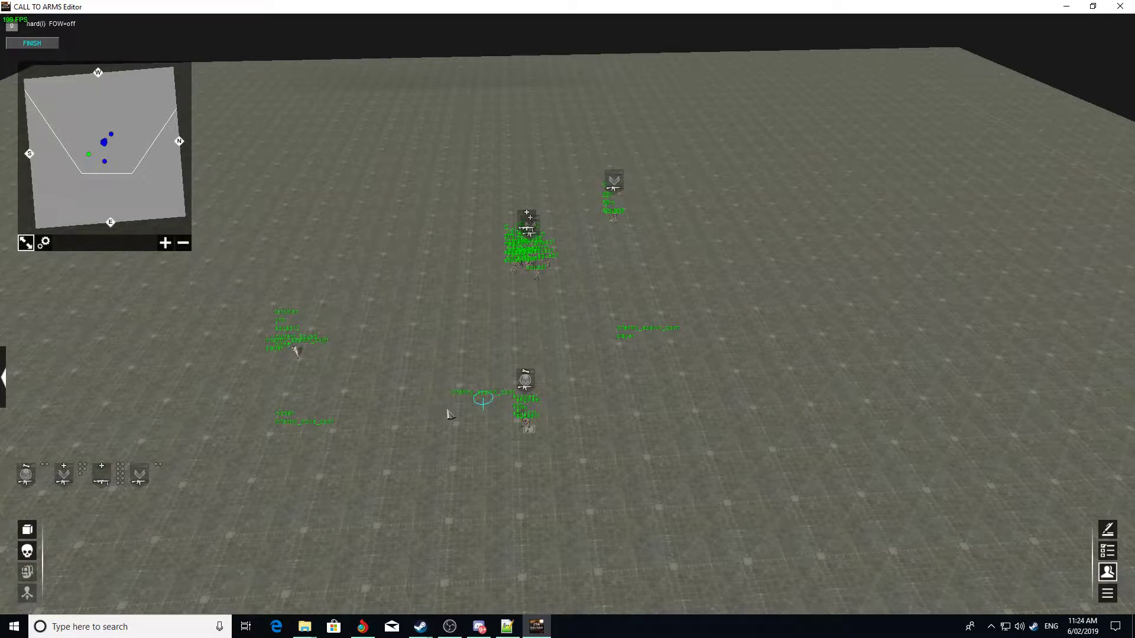
Return to entity editing and examine where the two squads stand relative to the three spawn points.
{"action": "key", "text": "F3"}
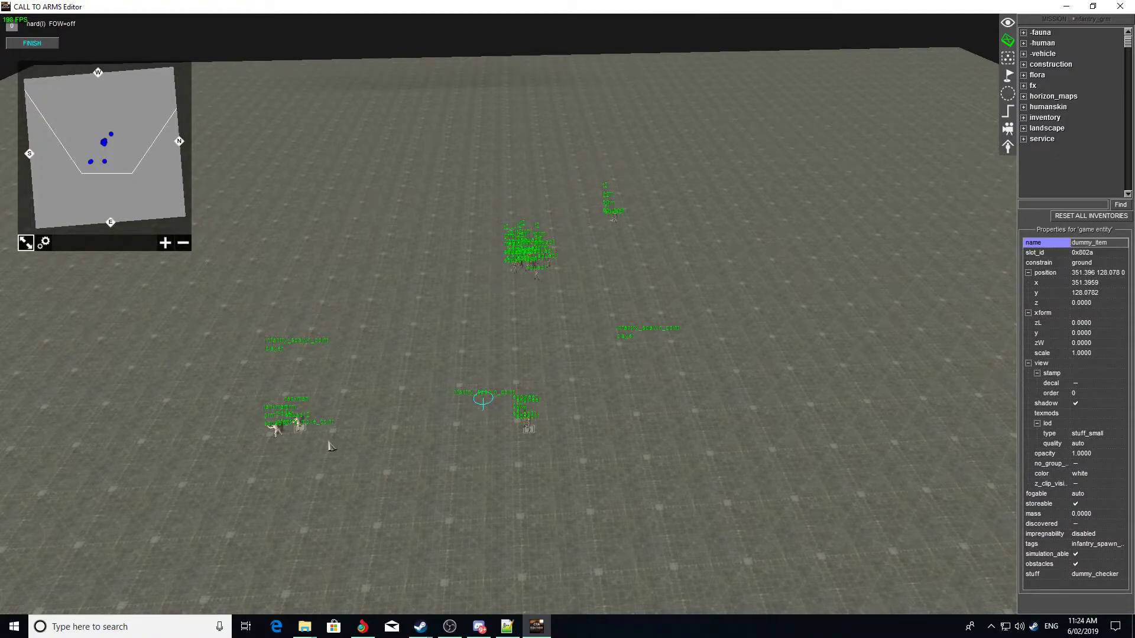
{"action": "scroll", "coordinate": [272, 466], "scroll_direction": "up", "scroll_amount": 1}
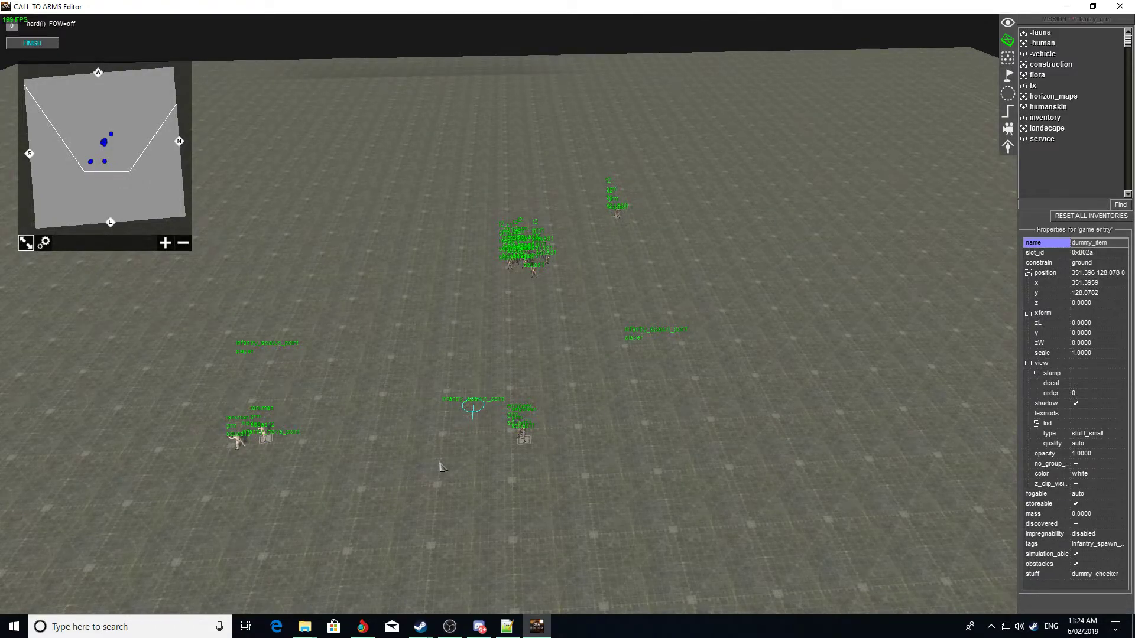
{"action": "middle_click_drag", "start_coordinate": [307, 482], "coordinate": [296, 486]}
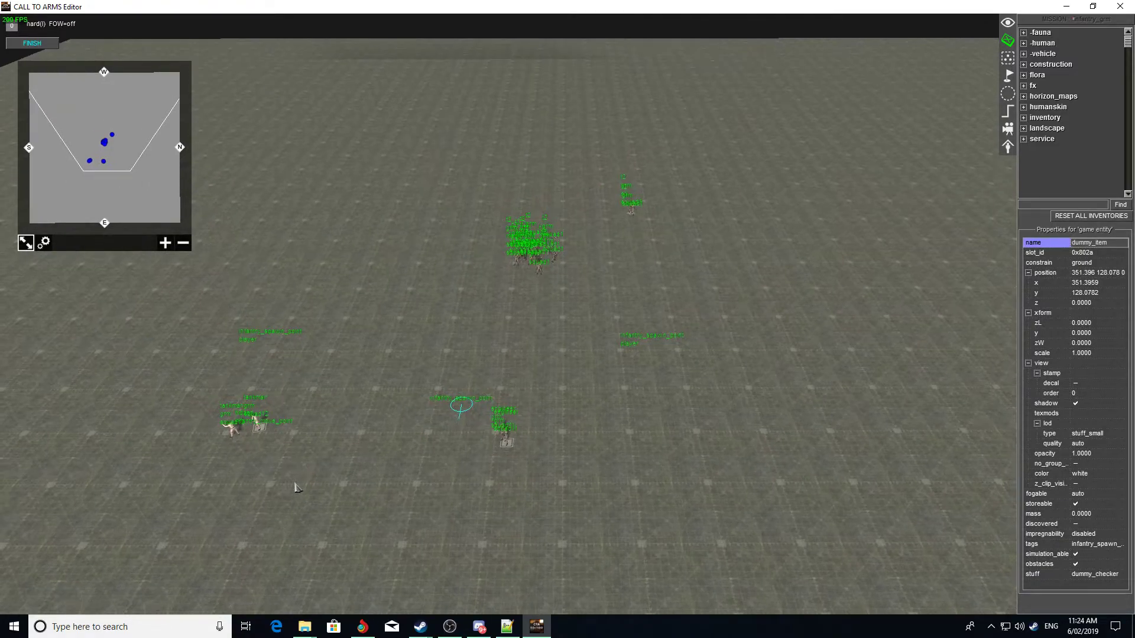